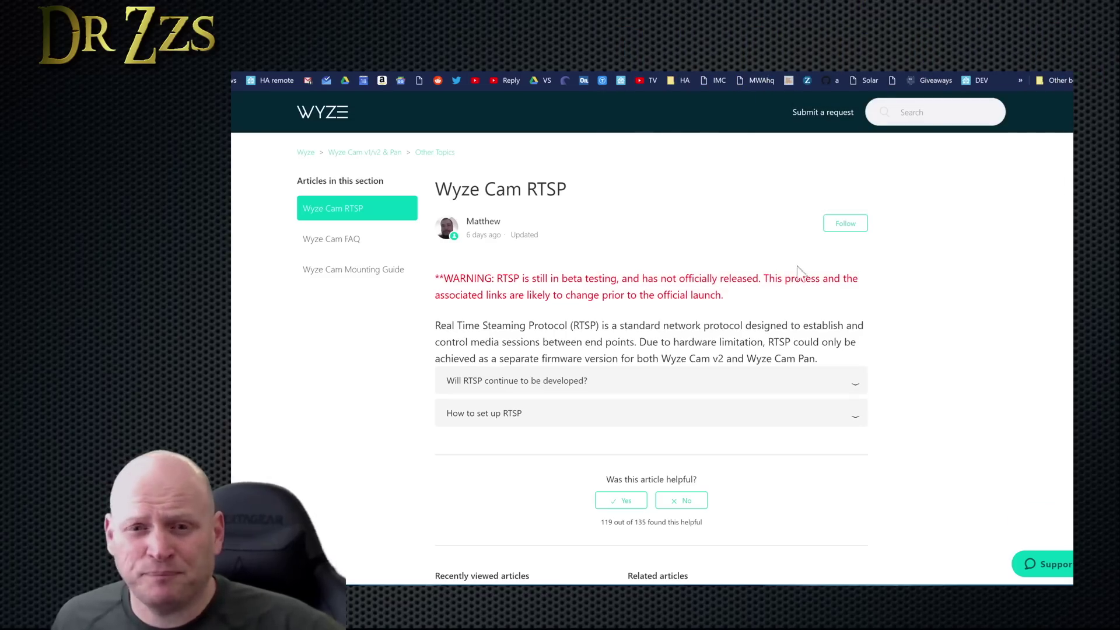
# - Expand the 'How to set up RTSP' instructions and save the Wyze Cam Pan RTSP firmware archive to disk
pyautogui.click(522, 420)
pyautogui.scroll(-4, 699, 398)
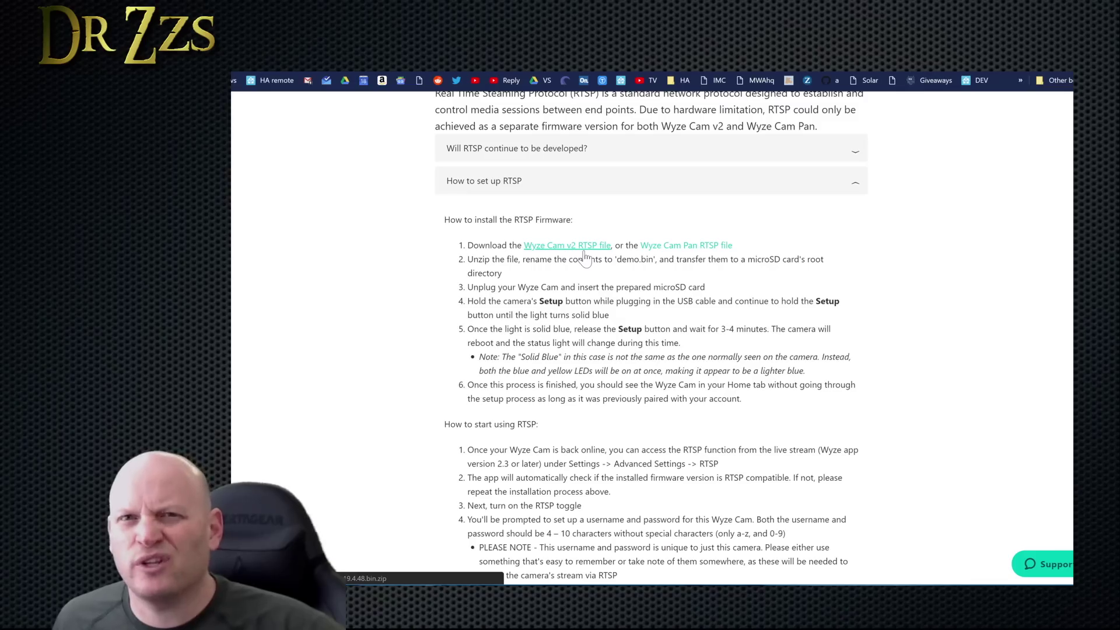
pyautogui.click(696, 246)
pyautogui.click(656, 430)
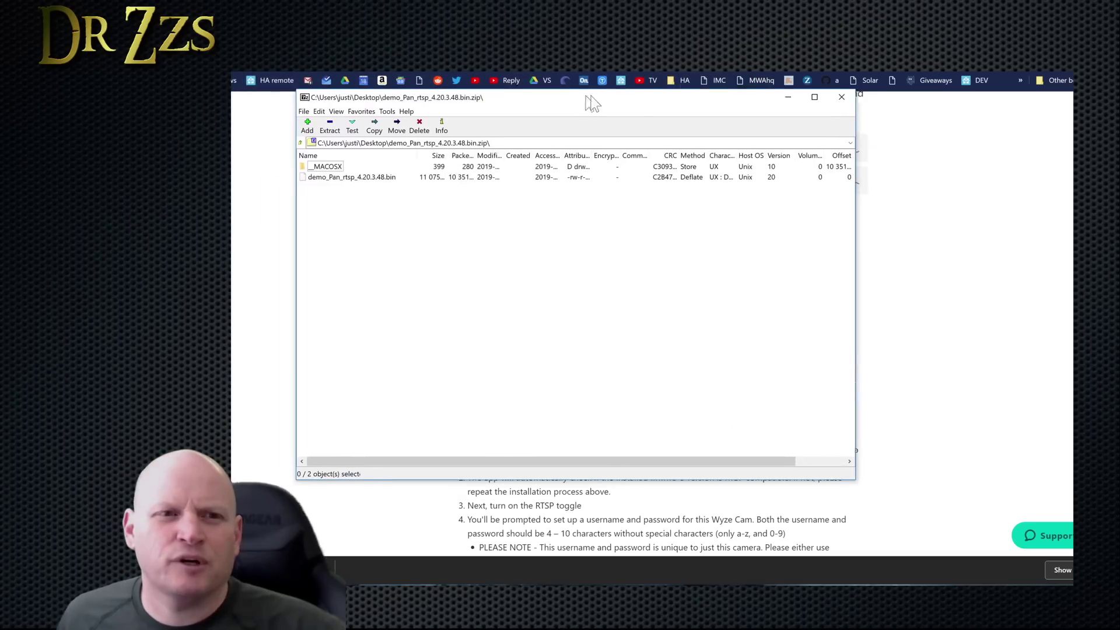
# - Extract demo_Pan_rtsp_4.20.3.48.bin from the zip to the Desktop with 7-Zip
pyautogui.click(371, 176)
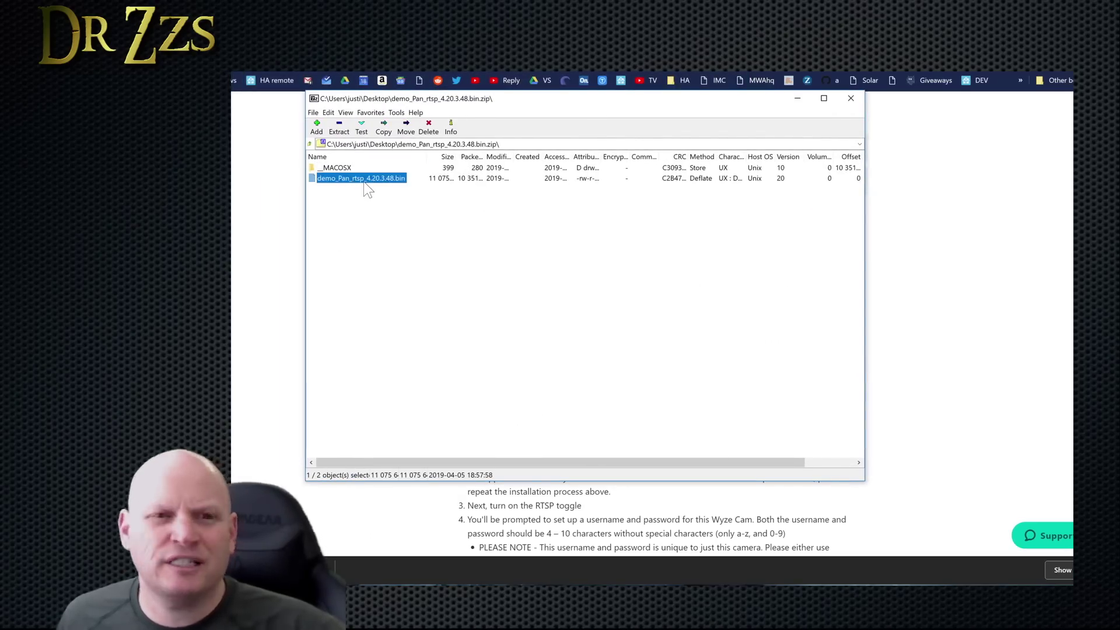
pyautogui.click(340, 129)
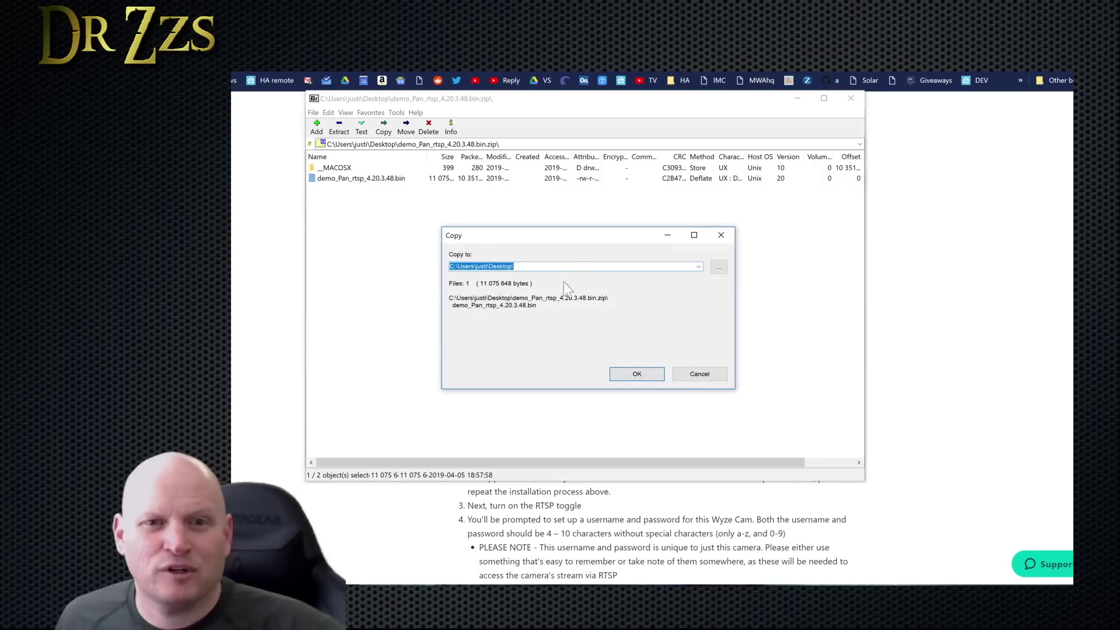
pyautogui.click(625, 373)
# - Rename demo_Pan_rtsp_4.20.3.48.bin on the Desktop to demo.bin
pyautogui.hotkey('alt', 'F4')
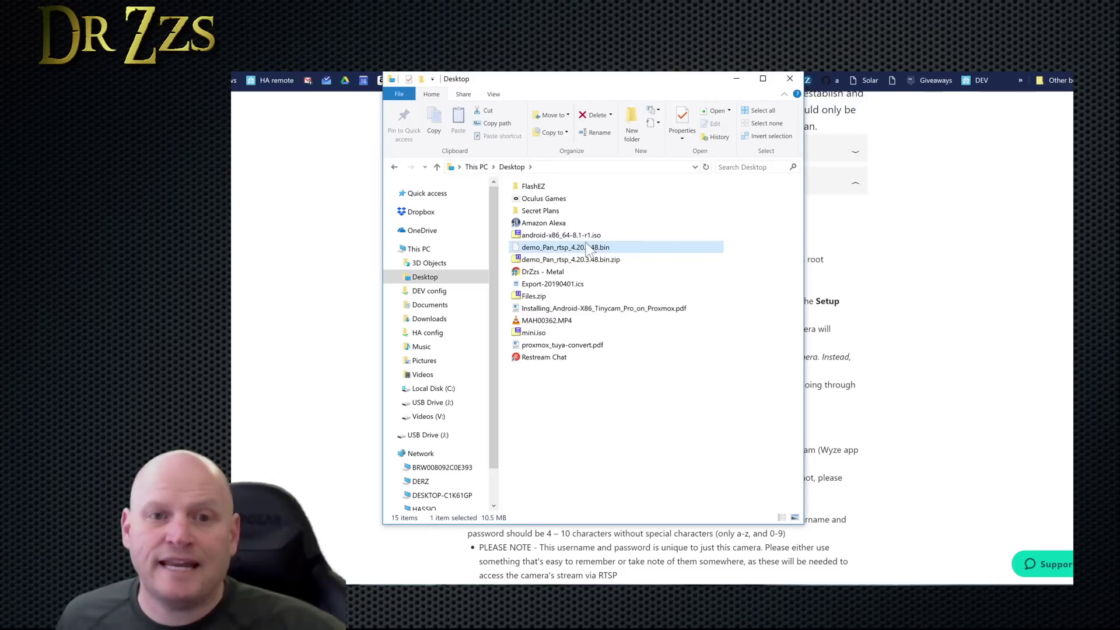
pyautogui.press('F2')
pyautogui.press('Right')
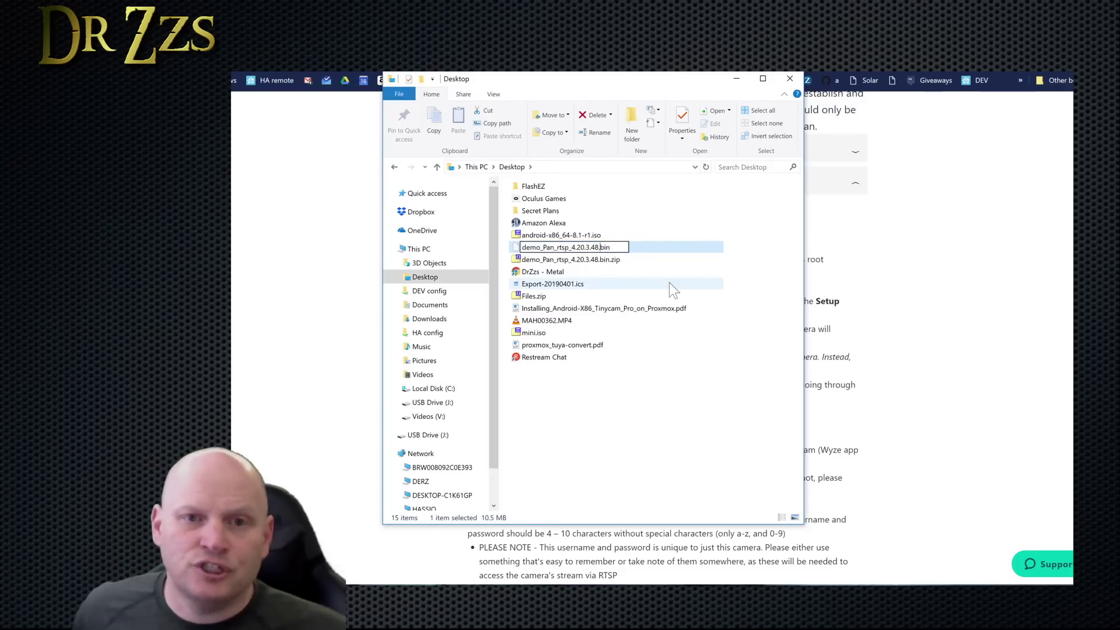
pyautogui.press('BackSpace')
pyautogui.press('BackSpace')
pyautogui.press('BackSpace')
pyautogui.press('BackSpace')
pyautogui.press('BackSpace')
pyautogui.press('BackSpace')
pyautogui.press('BackSpace')
pyautogui.press('BackSpace')
pyautogui.press('BackSpace')
pyautogui.press('BackSpace')
pyautogui.press('BackSpace')
pyautogui.press('BackSpace')
pyautogui.press('BackSpace')
pyautogui.press('BackSpace')
pyautogui.press('BackSpace')
pyautogui.press('BackSpace')
pyautogui.press('BackSpace')
pyautogui.press('BackSpace')
pyautogui.press('BackSpace')
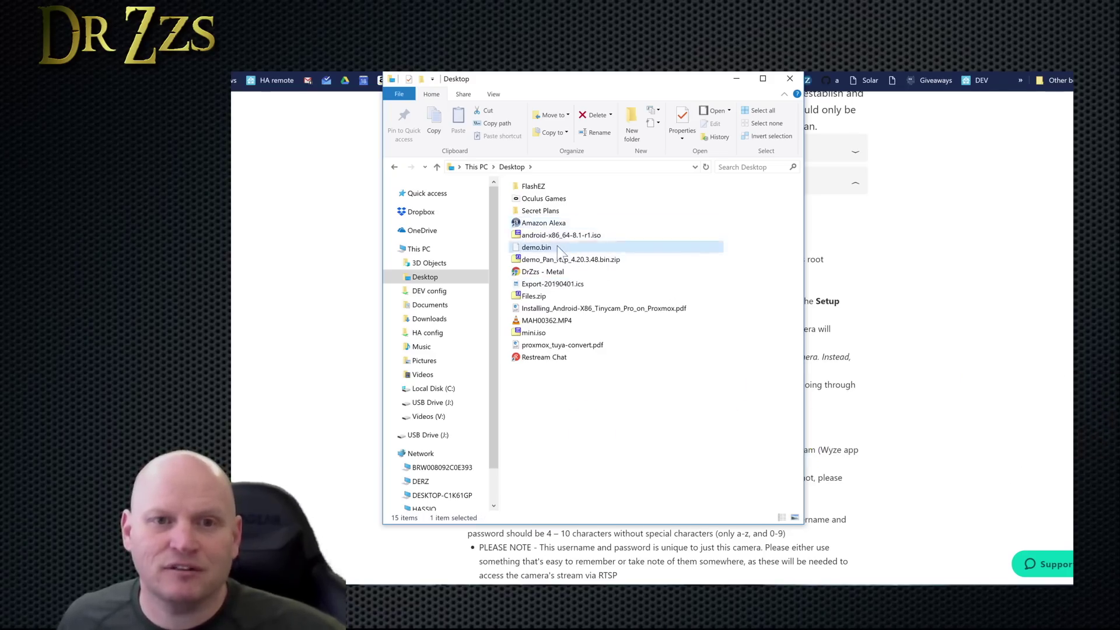
pyautogui.press('Return')
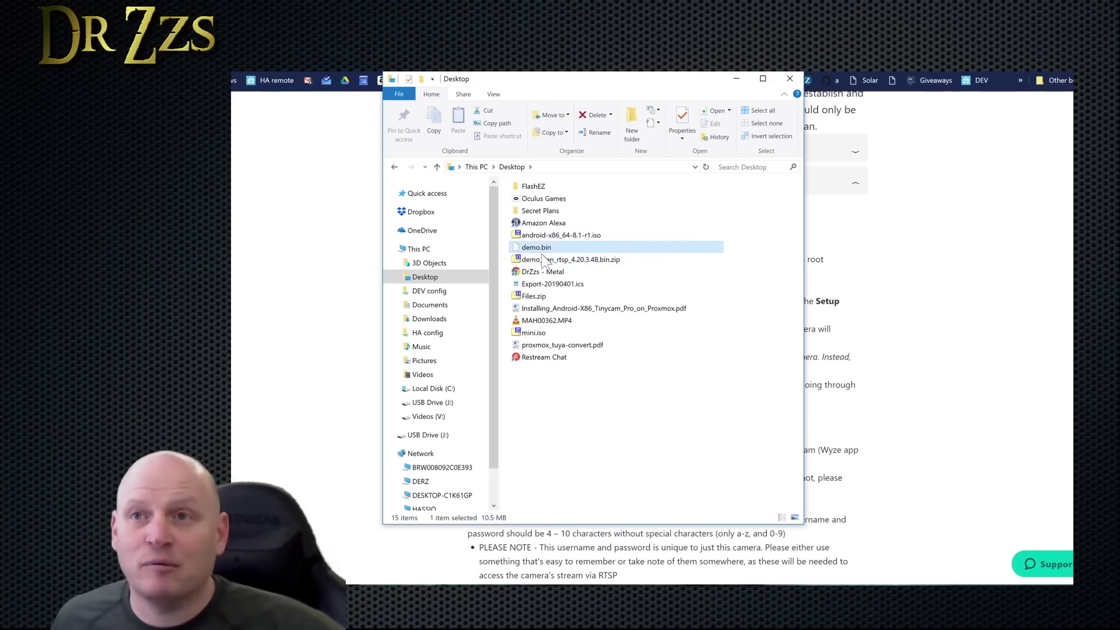
pyautogui.scroll(-1, 444, 408)
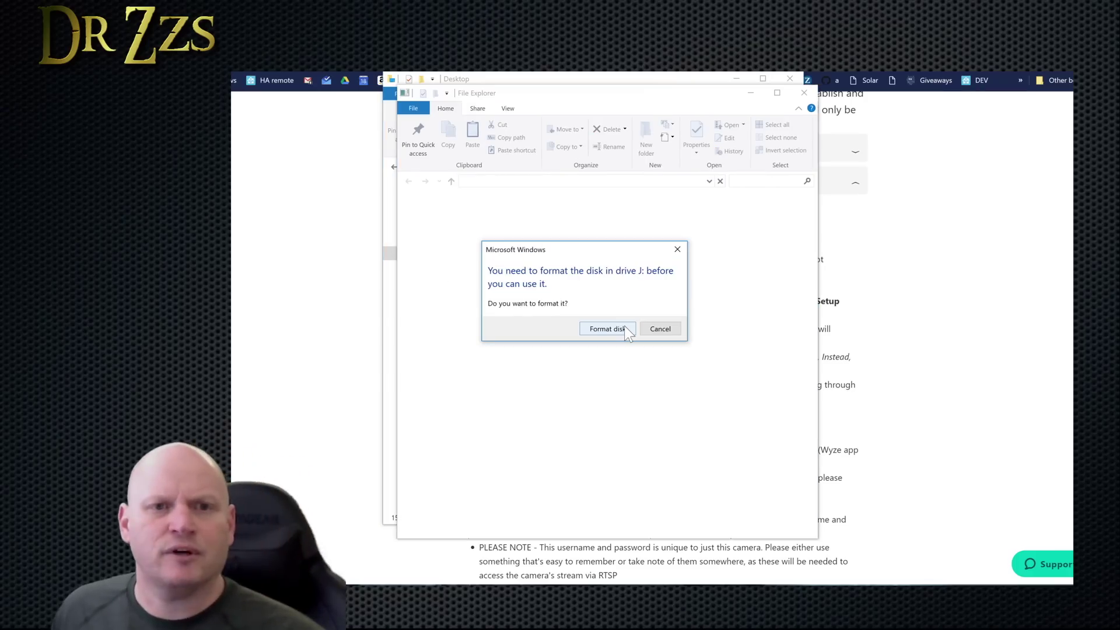
# - Format drive J: as FAT32 with label WyZzePT, then start copying demo.bin onto it
pyautogui.click(625, 326)
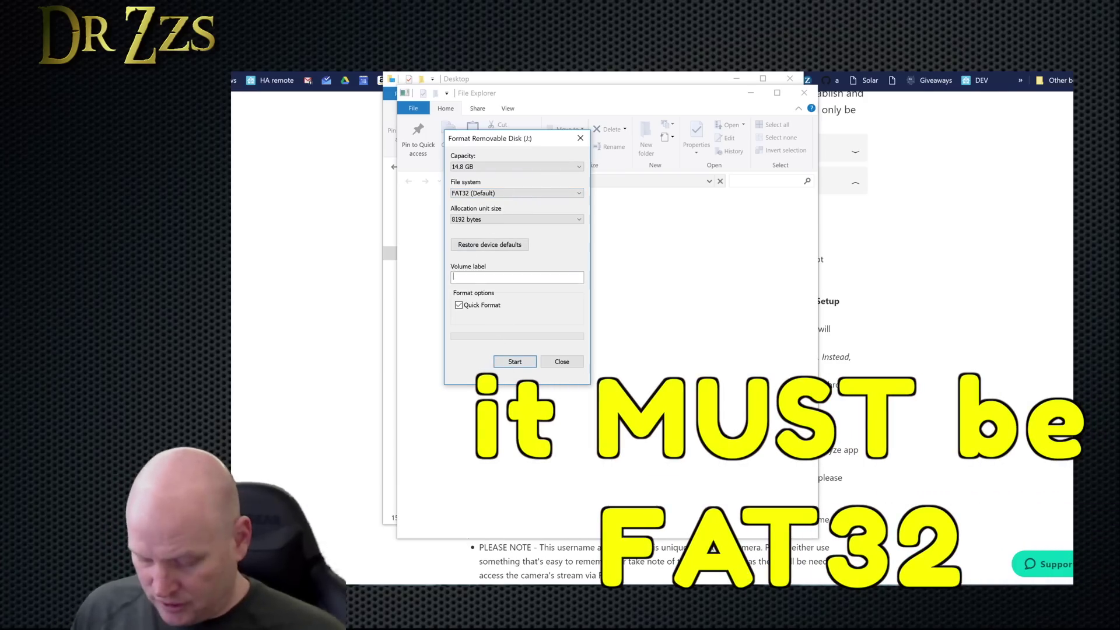
pyautogui.press('BackSpace')
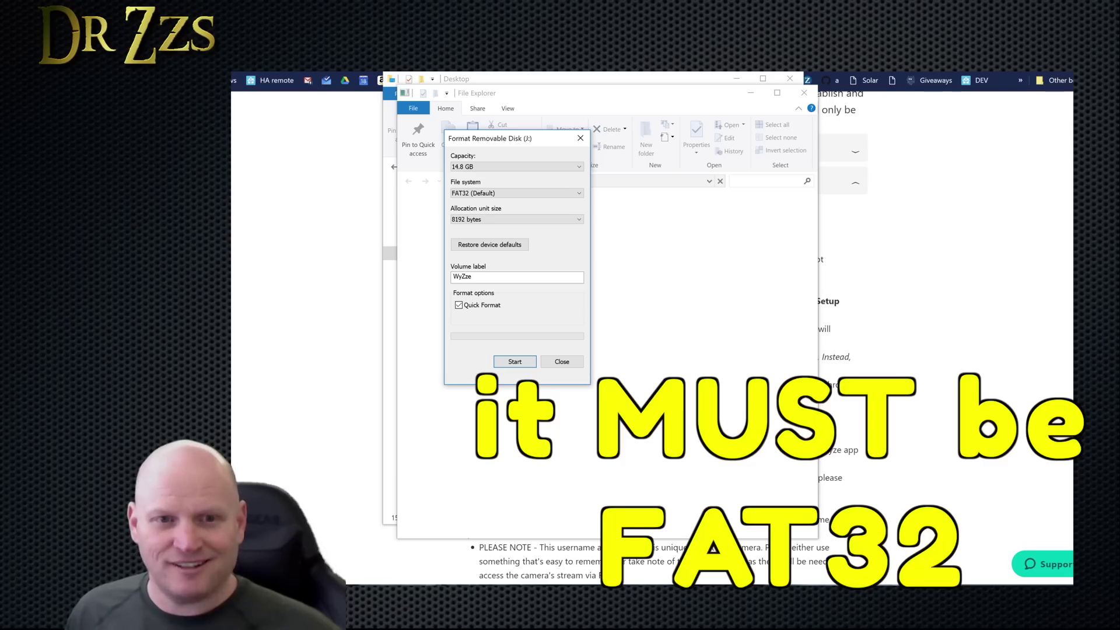
pyautogui.write('zePT')
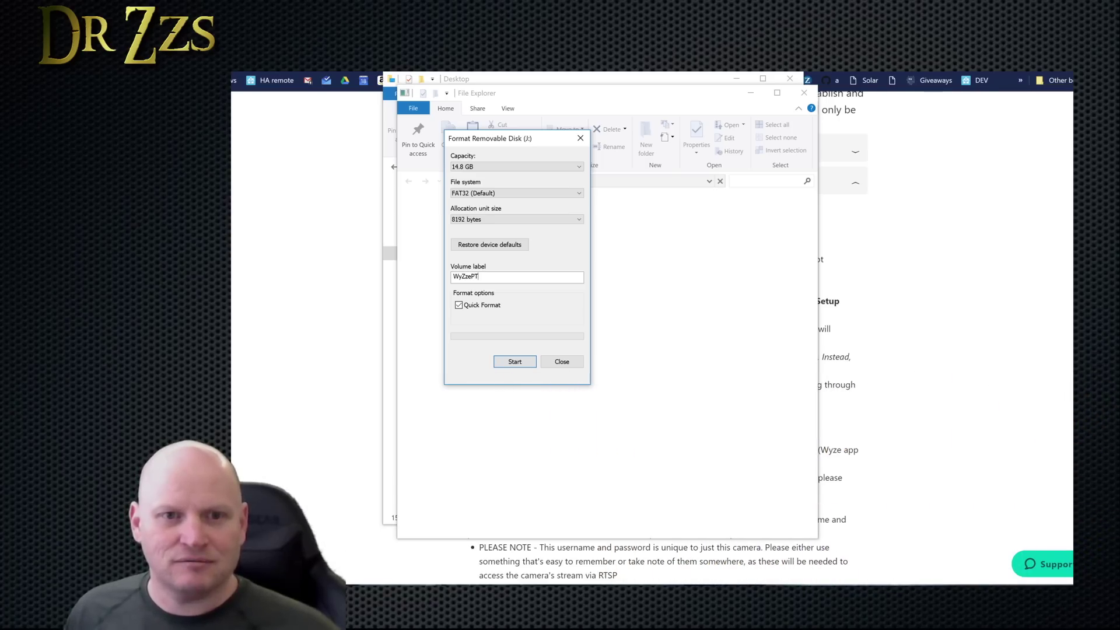
pyautogui.press('Return')
pyautogui.click(624, 314)
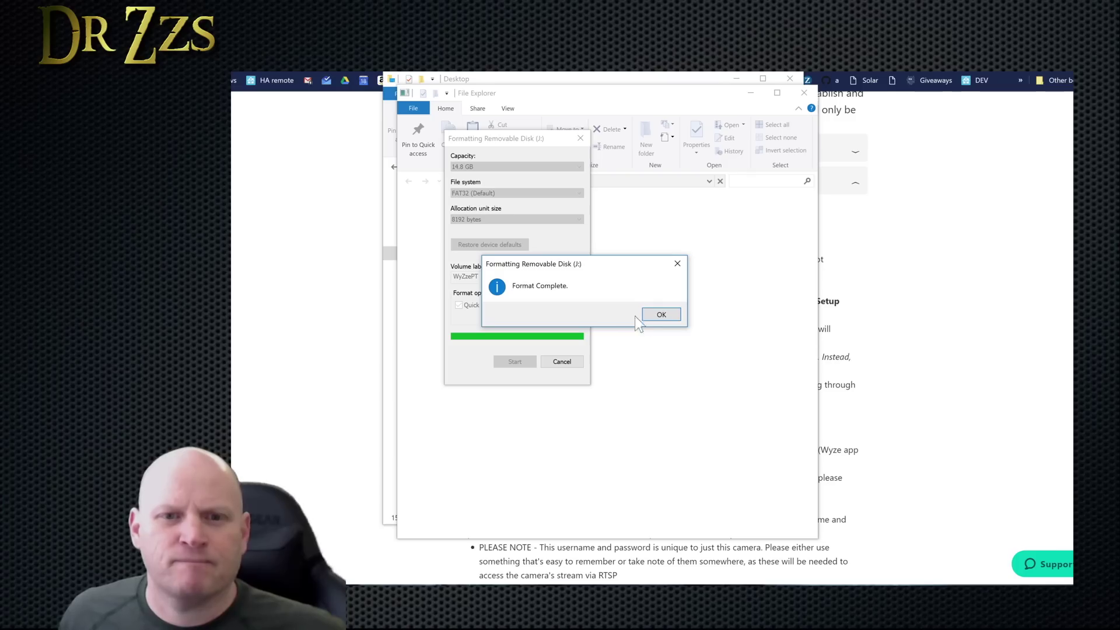
pyautogui.click(662, 315)
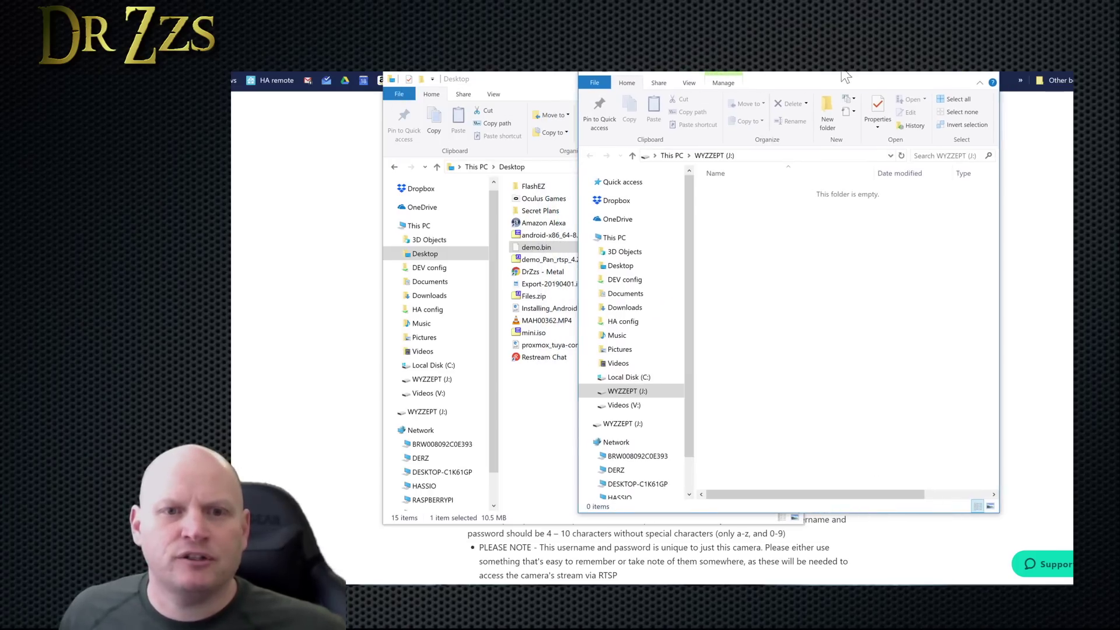
pyautogui.moveTo(536, 247); pyautogui.dragTo(784, 257)
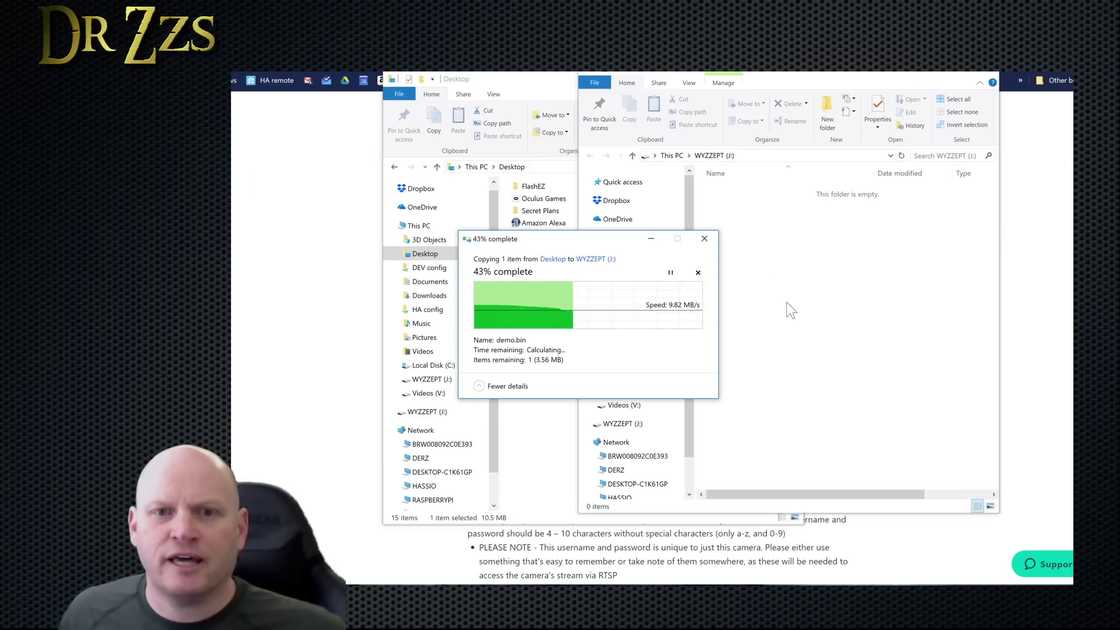
# - Move the WYZZEPT (J:) window aside, dismiss its context menu, and close it
pyautogui.moveTo(753, 78); pyautogui.dragTo(581, 78)
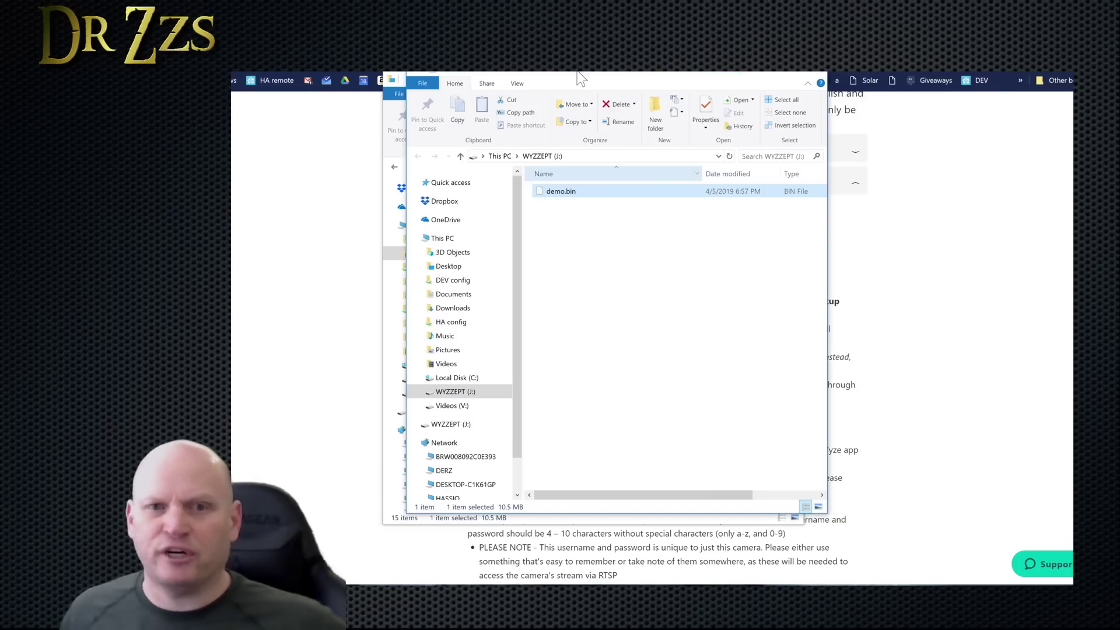
pyautogui.rightClick(460, 392)
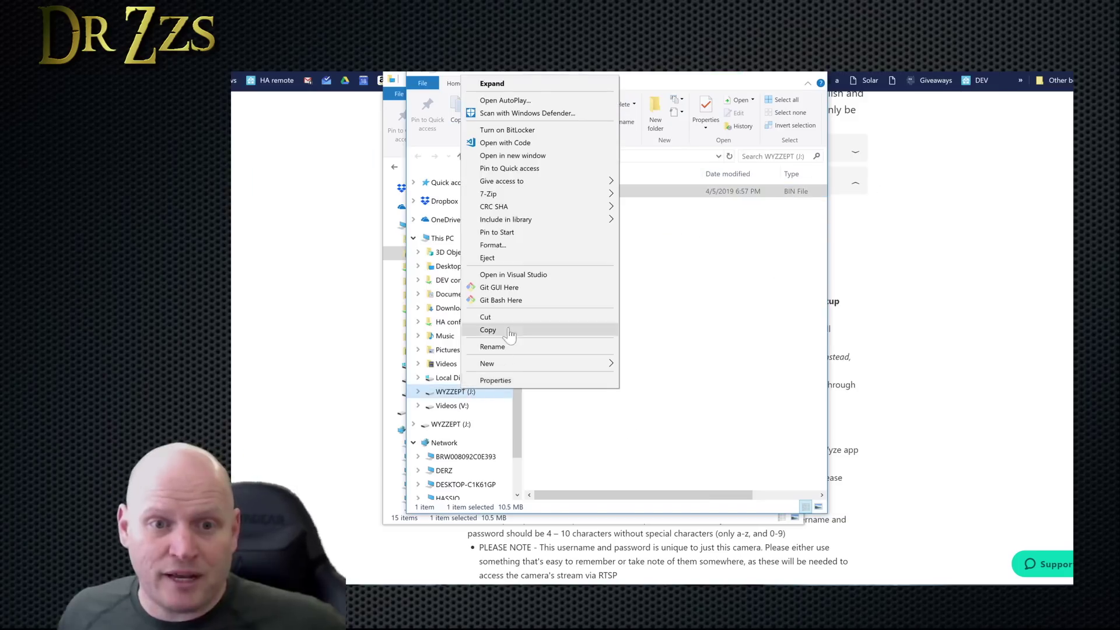
pyautogui.press('Escape')
pyautogui.hotkey('ctrl', 'w')
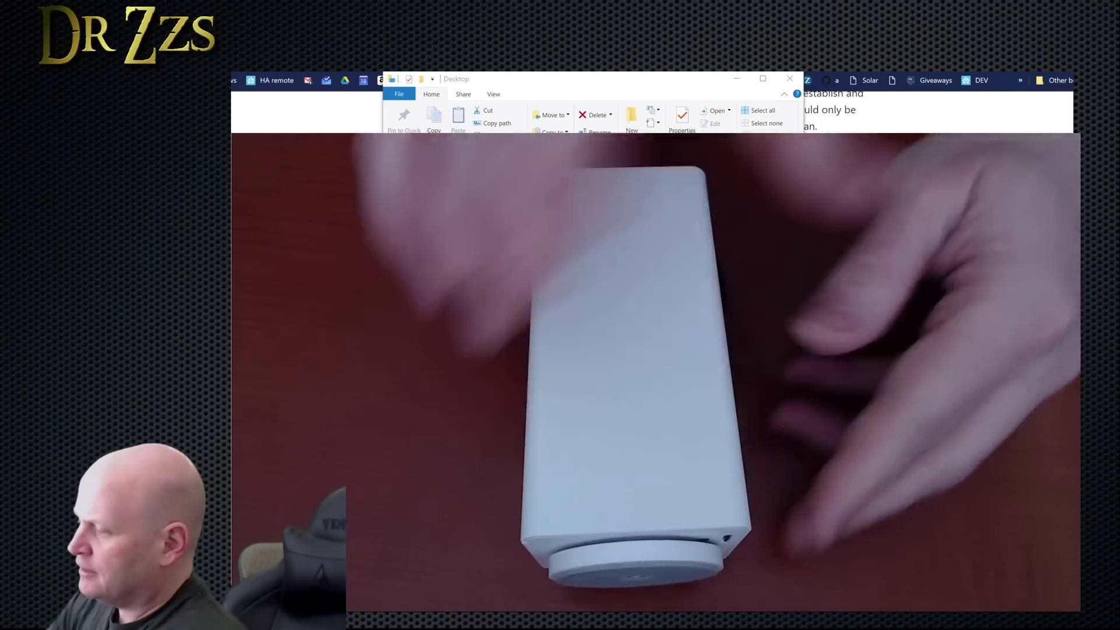
# - Leave the Desktop folder window to return to the Wyze RTSP article
pyautogui.hotkey('alt', 'Tab')
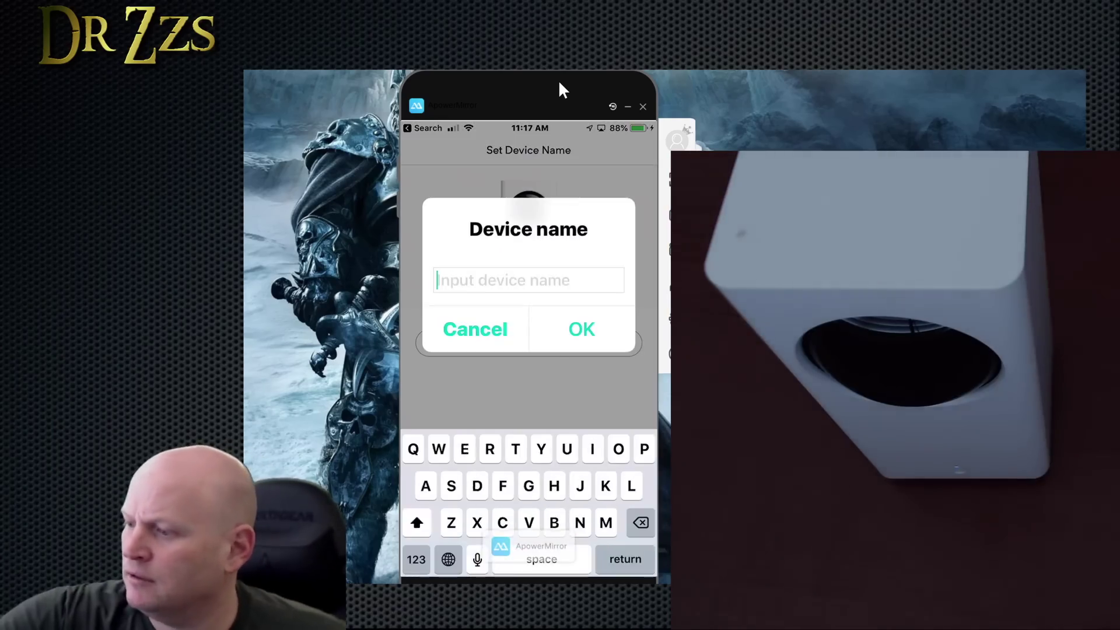
# - Enter WyZzePT as the camera's device name in the Wyze app and confirm it
pyautogui.write('ZzePT')
pyautogui.press('Return')
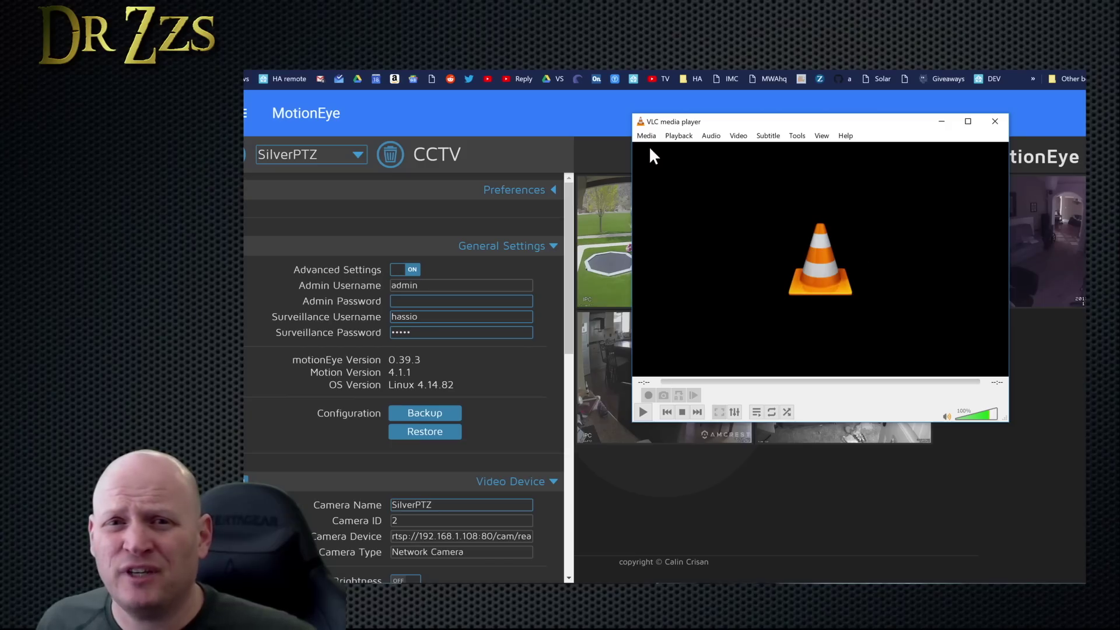
# - Play rtsp://192.168.1.56/live in VLC as a network stream, submitting the camera's login
pyautogui.click(646, 137)
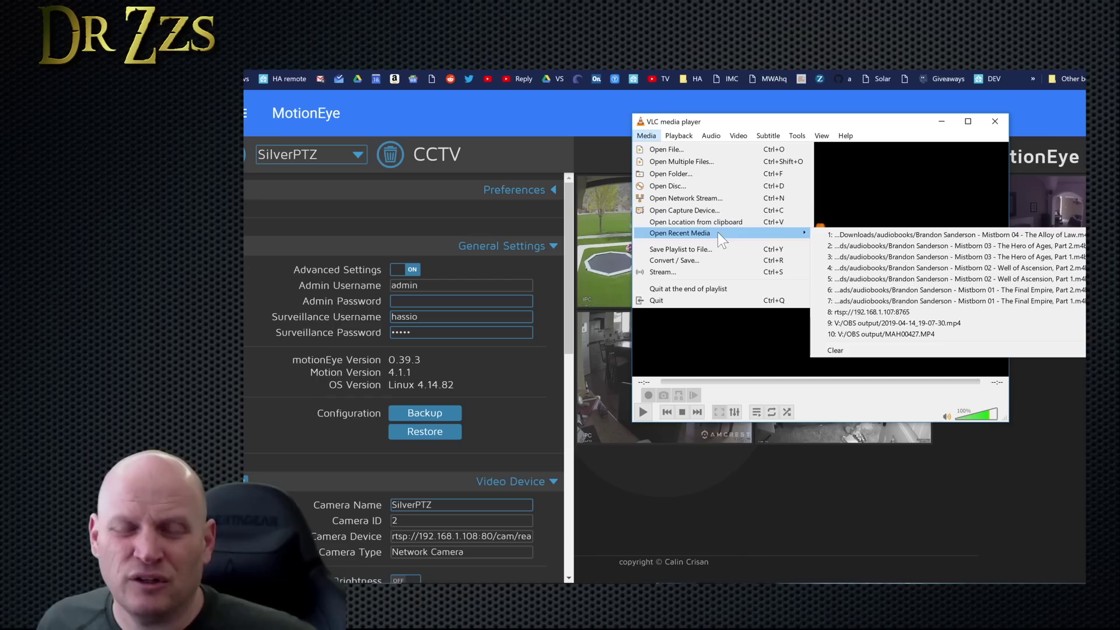
pyautogui.click(706, 199)
pyautogui.write('rtsp://192.168.1.56/live')
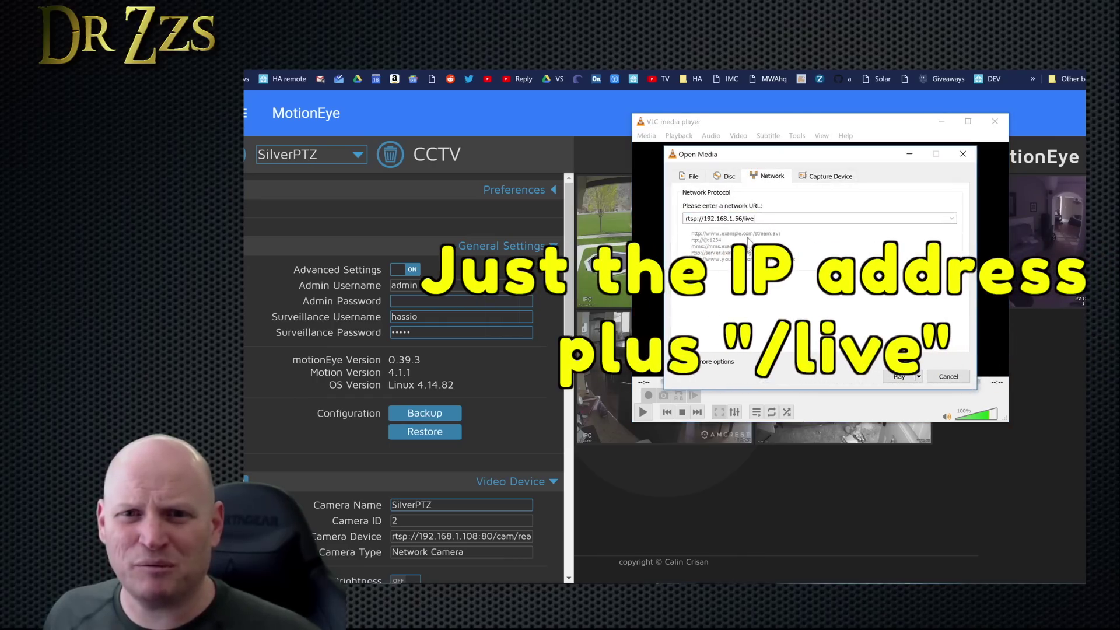
pyautogui.click(900, 376)
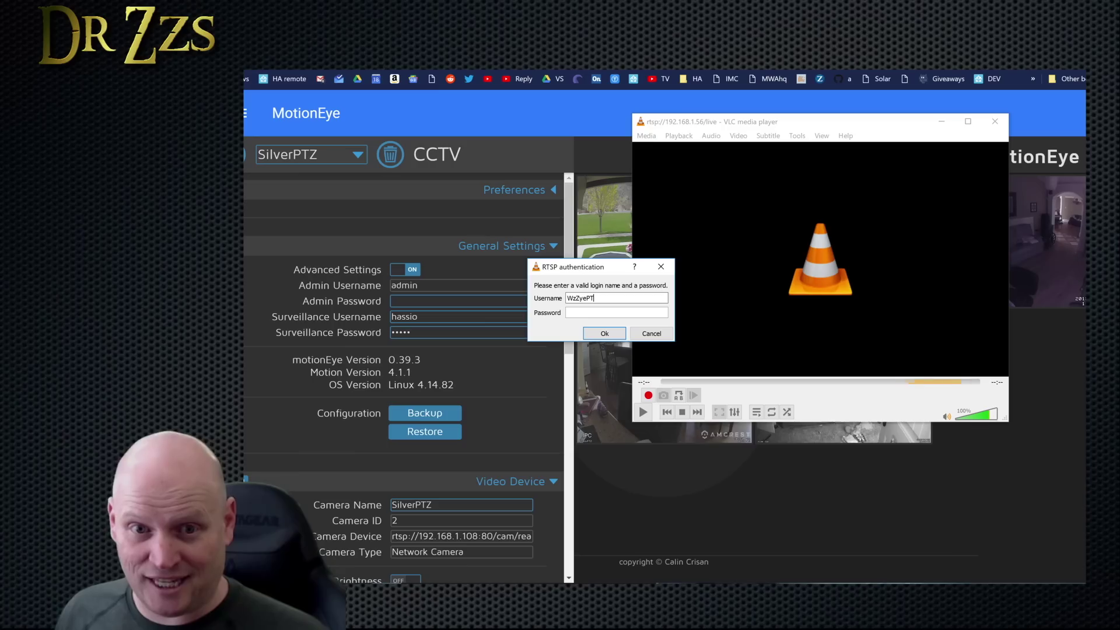
pyautogui.hotkey('ctrl', 'v')
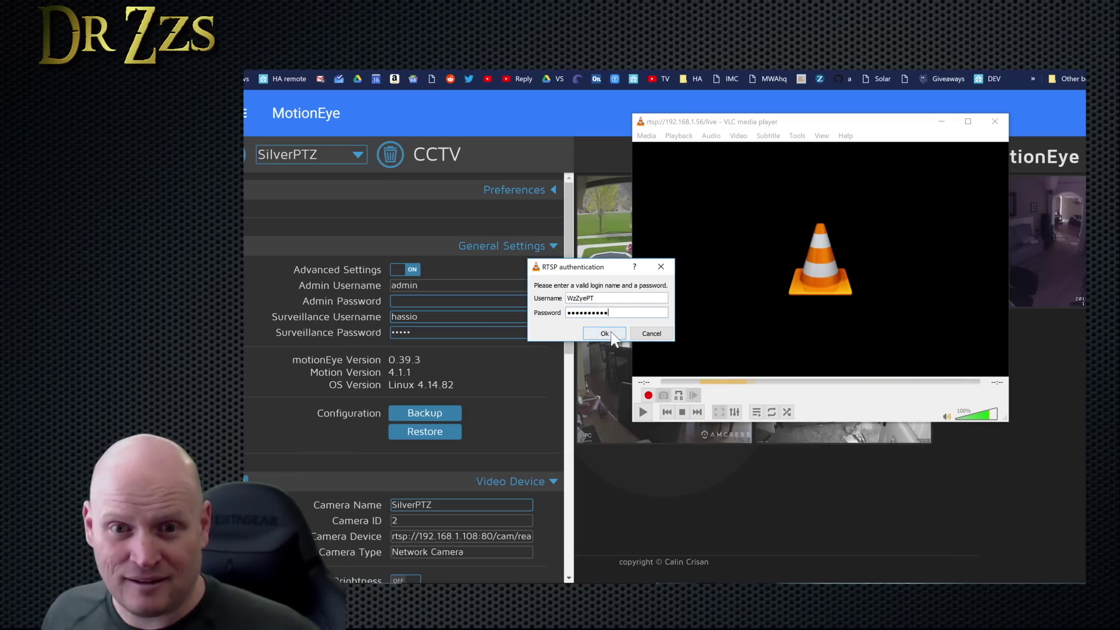
pyautogui.click(605, 334)
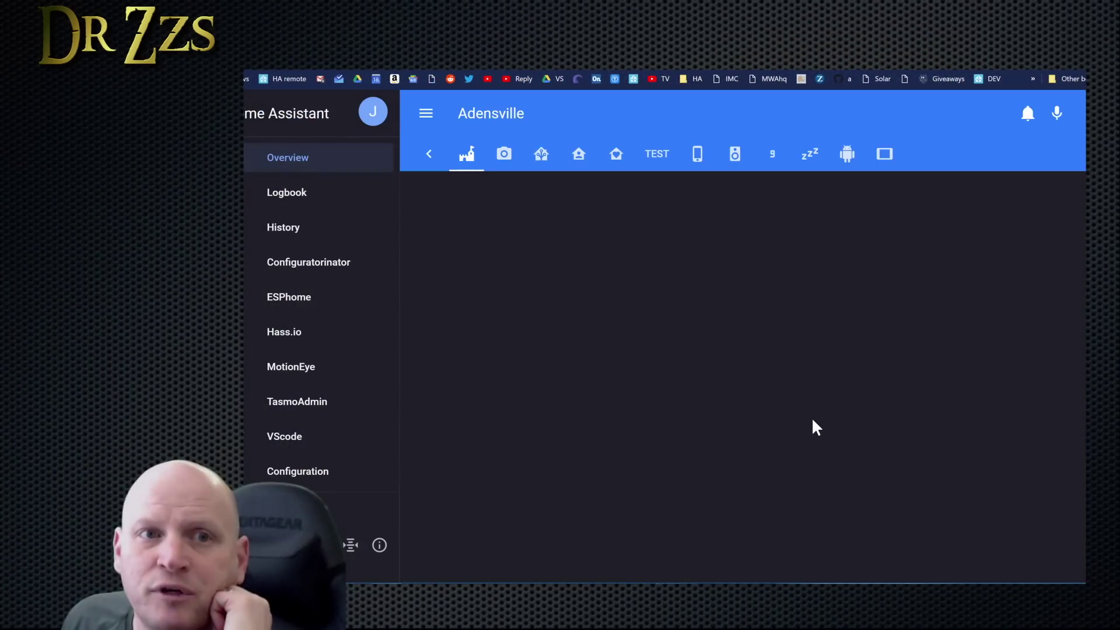
# - In the MotionEye panel, start adding a new camera of type Network Camera
pyautogui.scroll(-3, 811, 418)
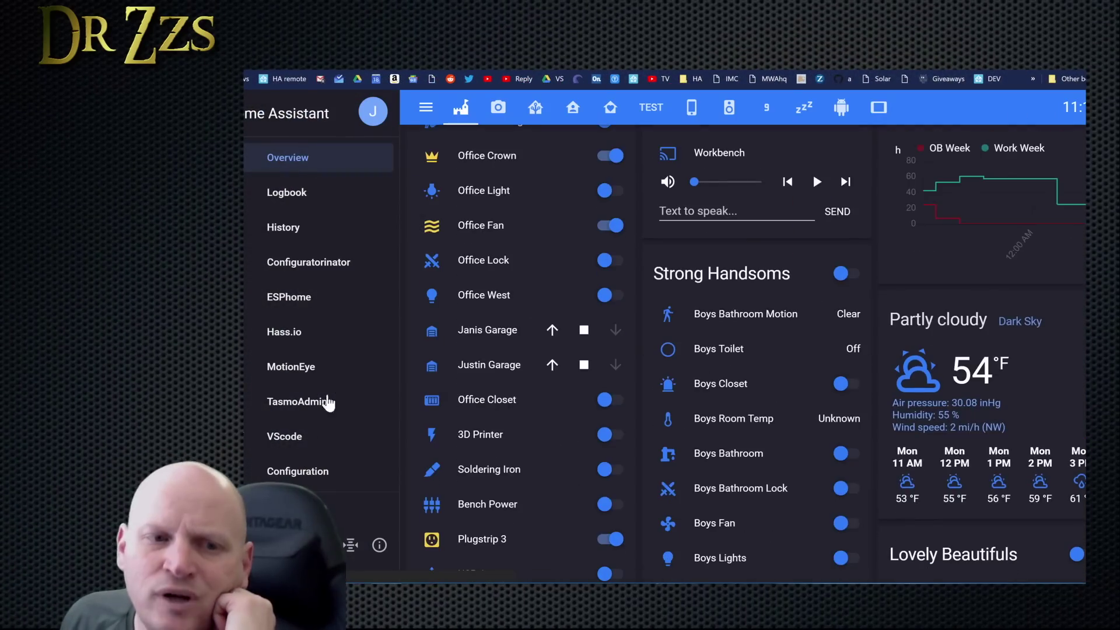
pyautogui.click(301, 374)
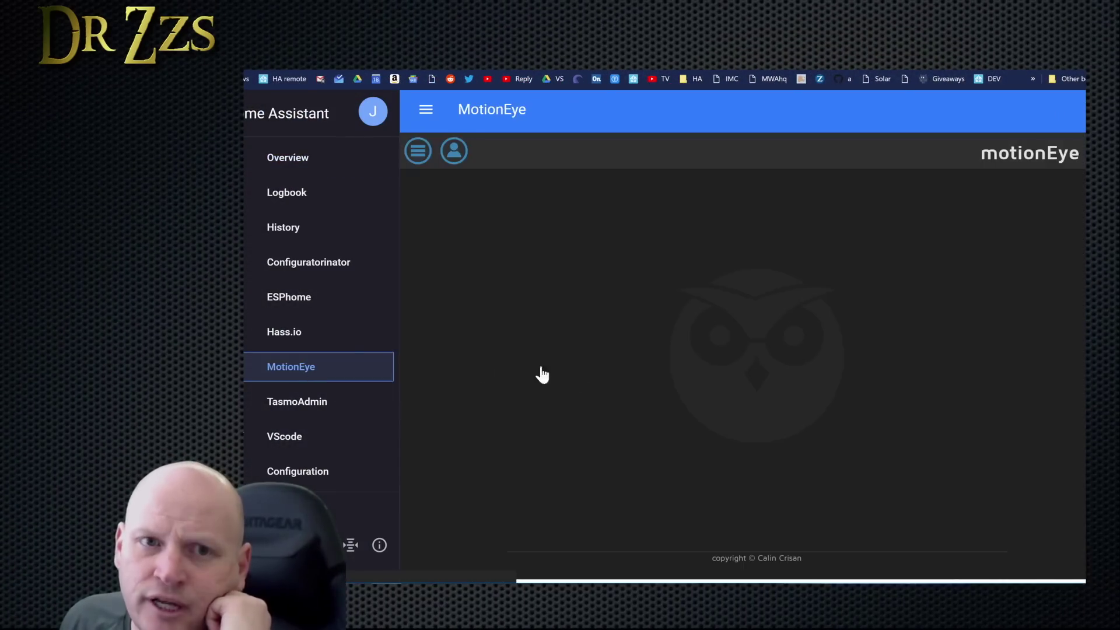
pyautogui.click(358, 156)
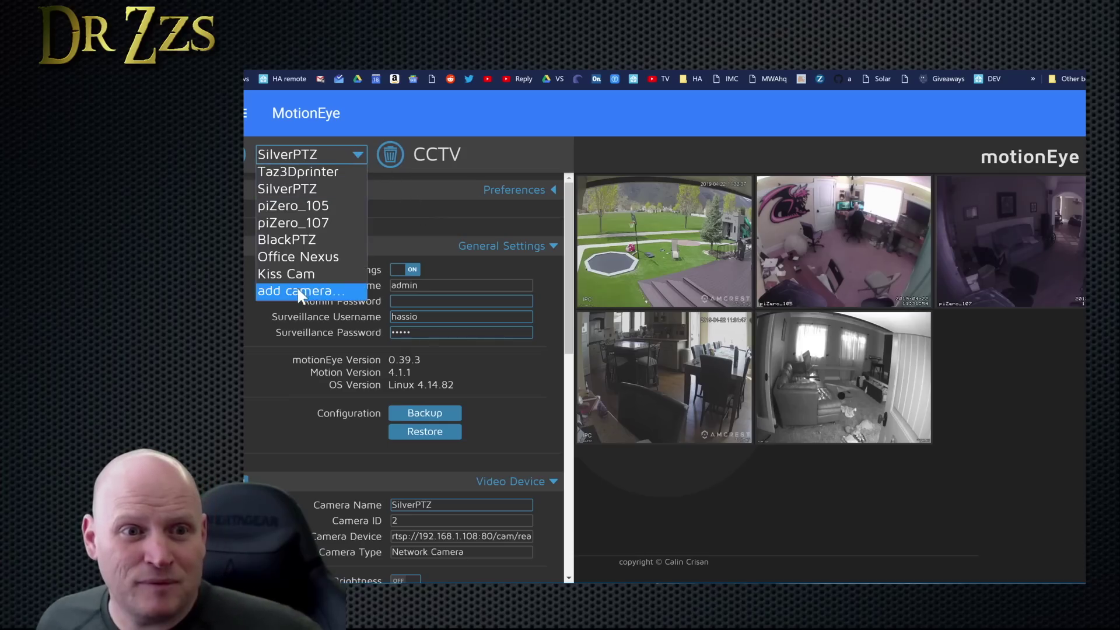
pyautogui.click(297, 289)
pyautogui.click(671, 337)
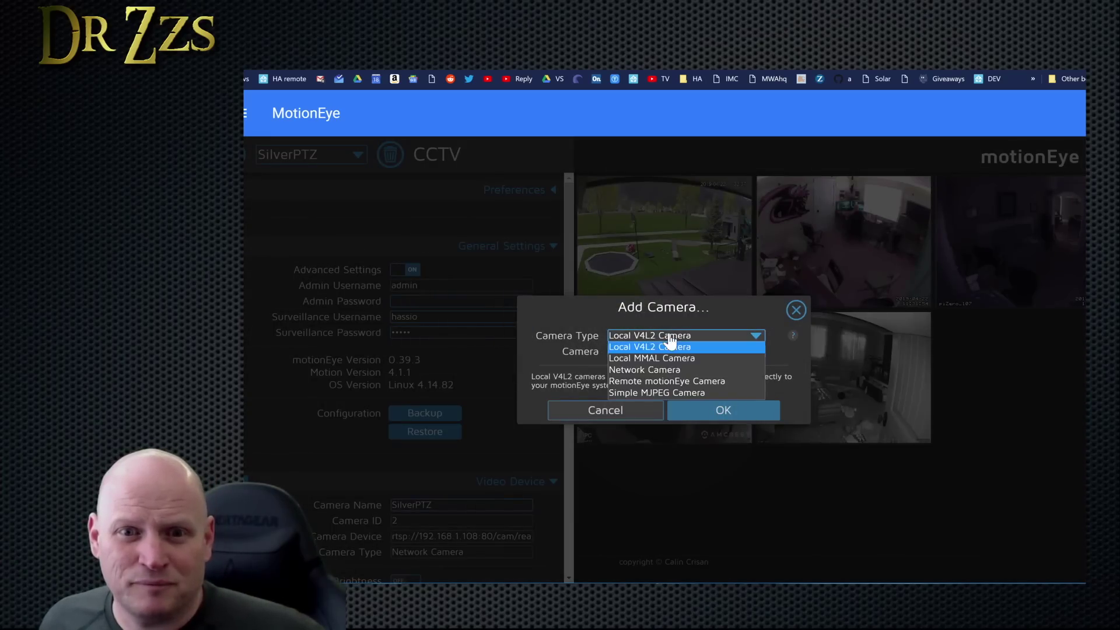
pyautogui.click(663, 369)
# - Enter URL rtsp://192.168.1.56/live with the camera's username and password, and add it
pyautogui.write('rtsp://192.168.1.58:554/')
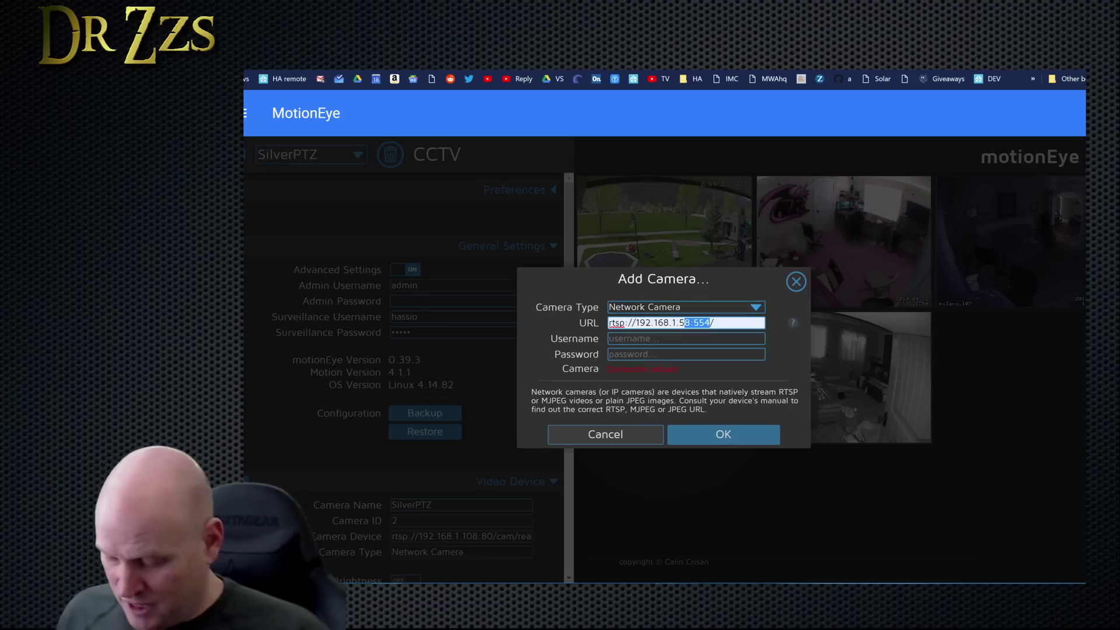
pyautogui.write('6/')
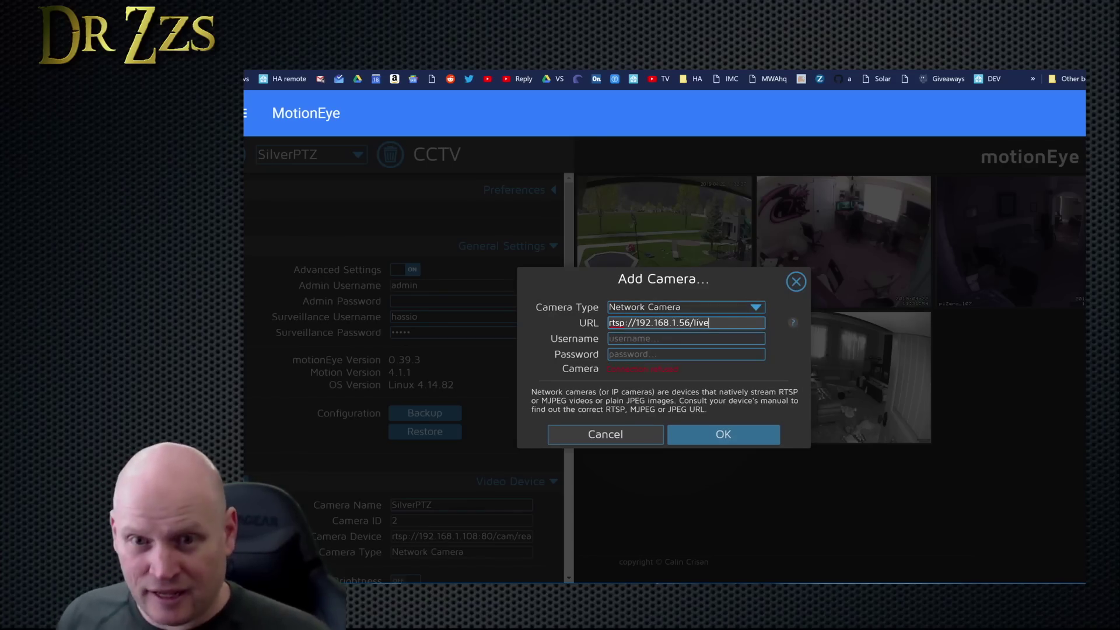
pyautogui.write('live')
pyautogui.click(682, 339)
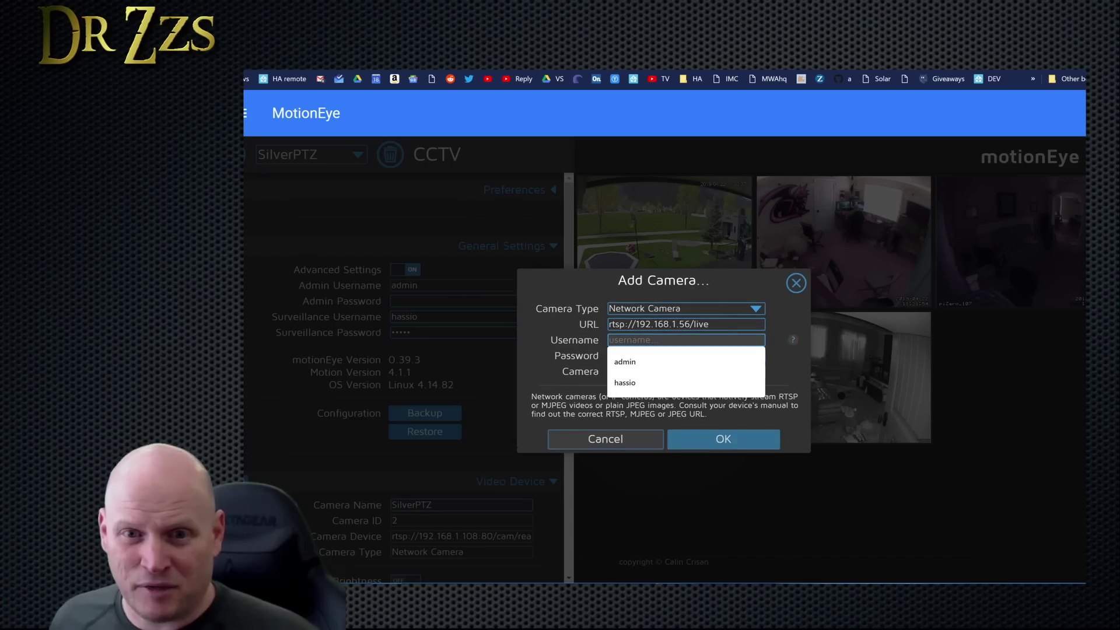
pyautogui.write('W')
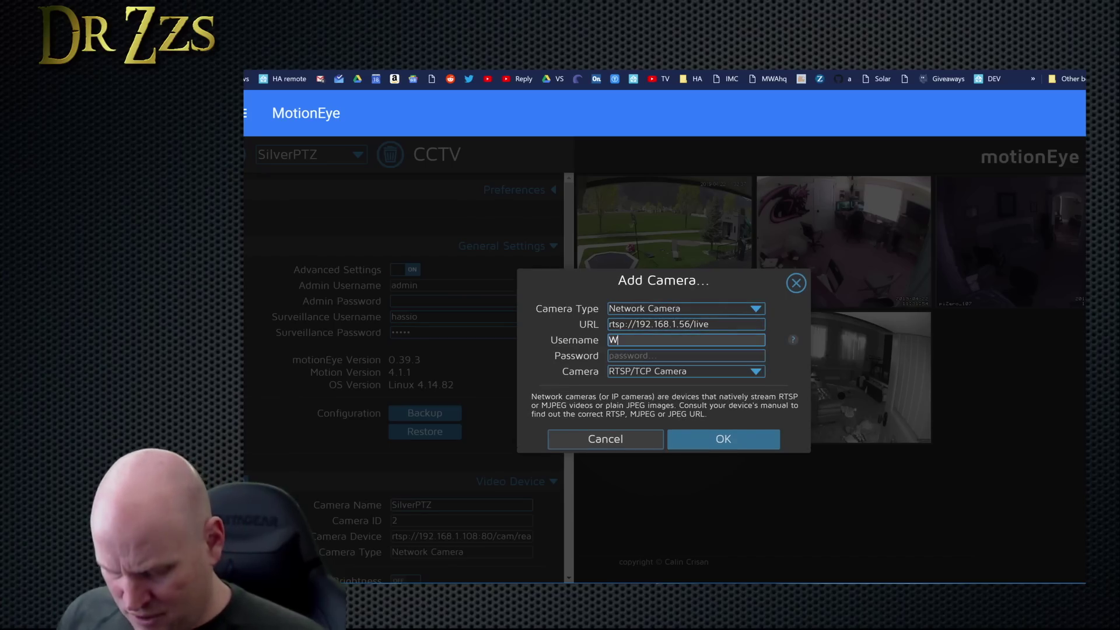
pyautogui.write('zZye')
pyautogui.press('Tab')
pyautogui.write('••••••••••')
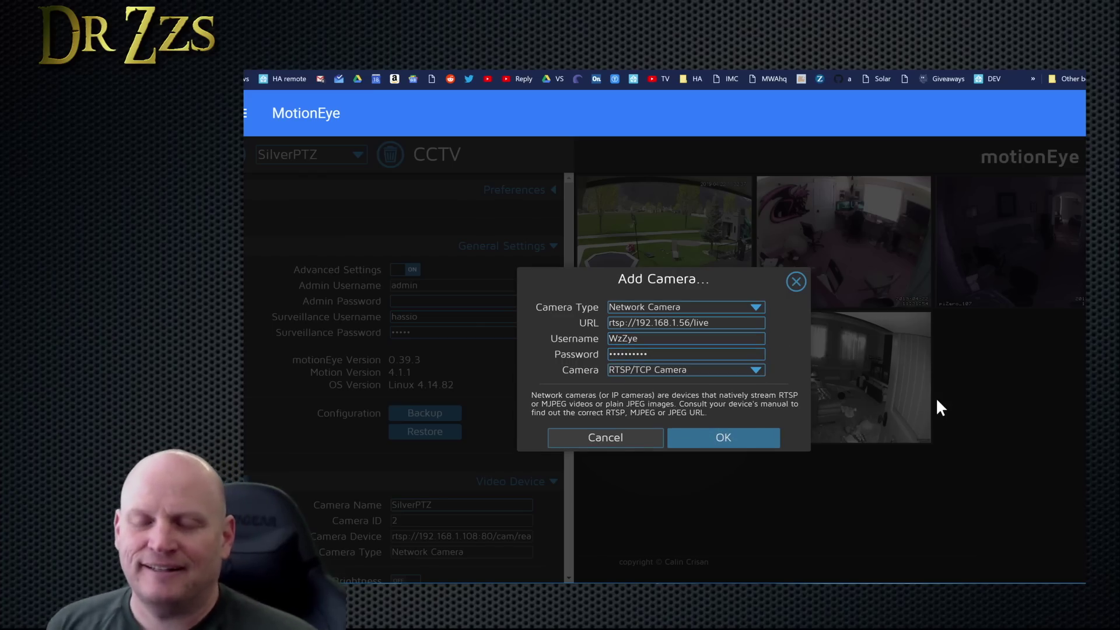
pyautogui.click(706, 437)
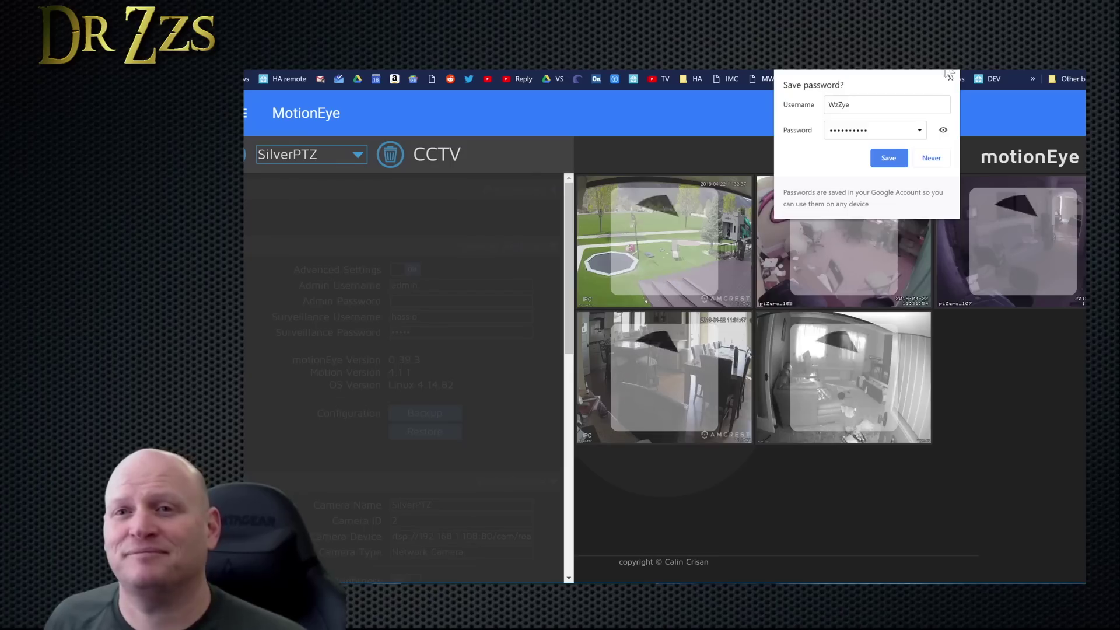
pyautogui.click(1013, 380)
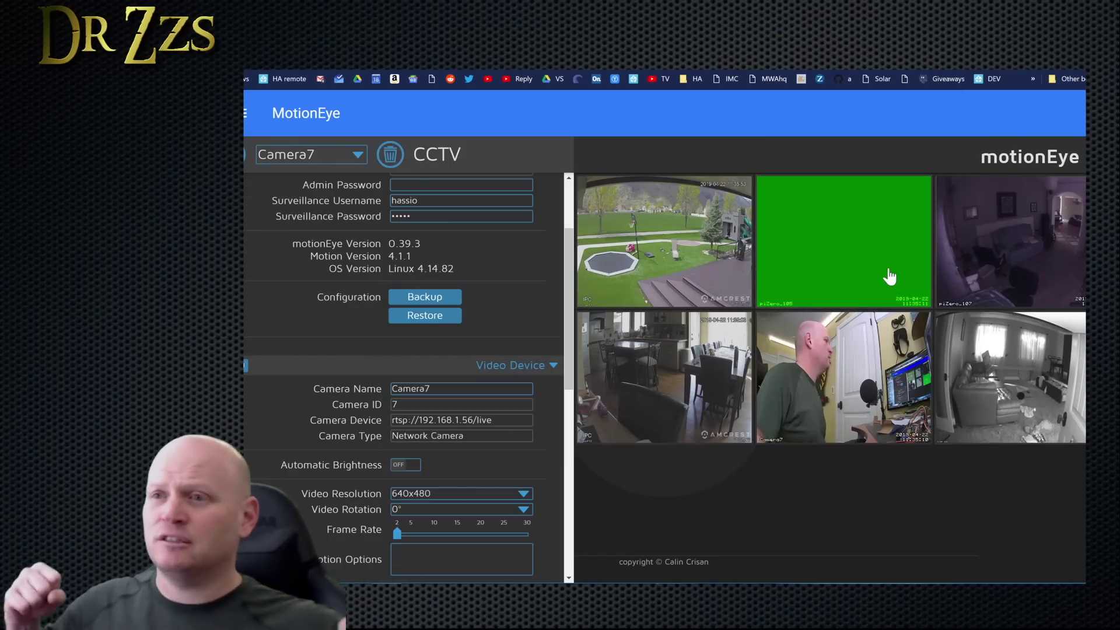
# - Set Camera7's Video Resolution to 1600x1200 and drag Frame Rate up to 20
pyautogui.click(455, 494)
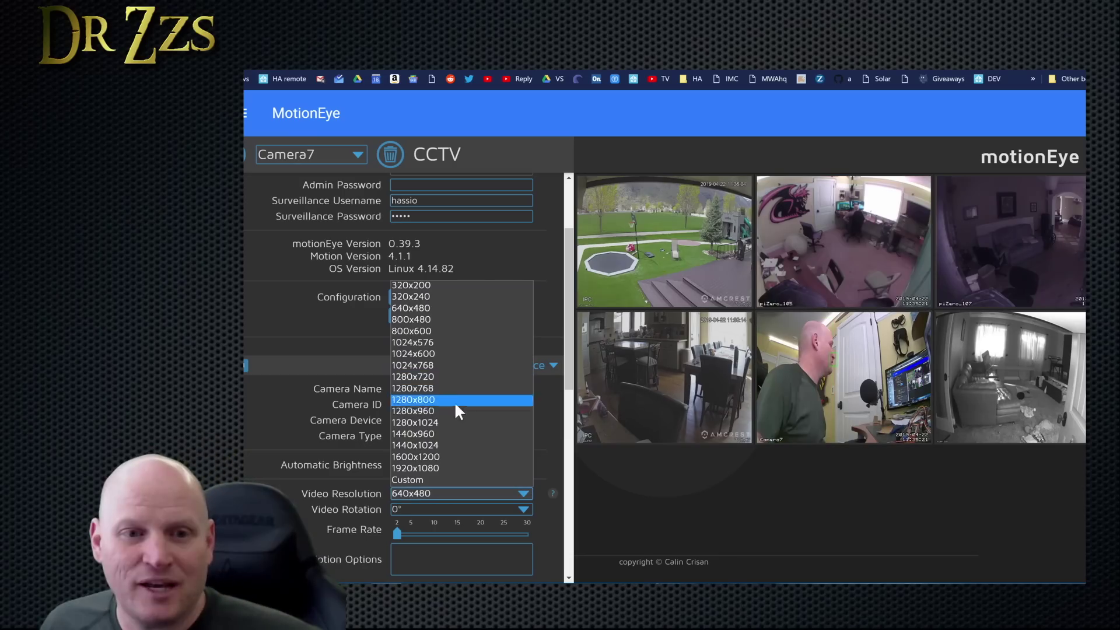
pyautogui.click(454, 457)
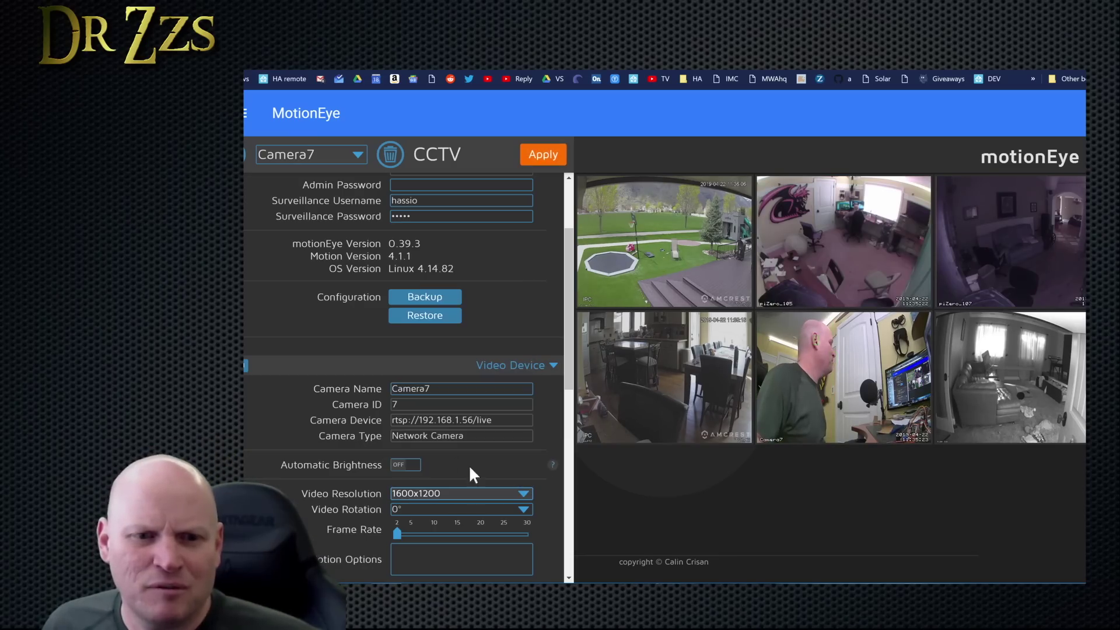
pyautogui.moveTo(400, 540); pyautogui.dragTo(481, 542)
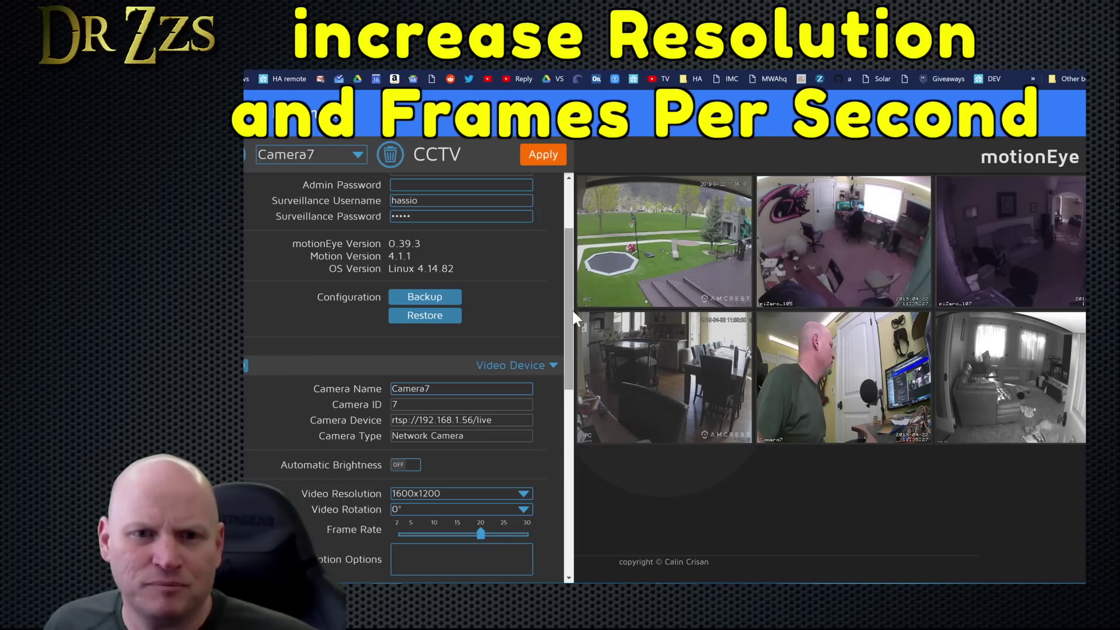
pyautogui.scroll(-8, 569, 366)
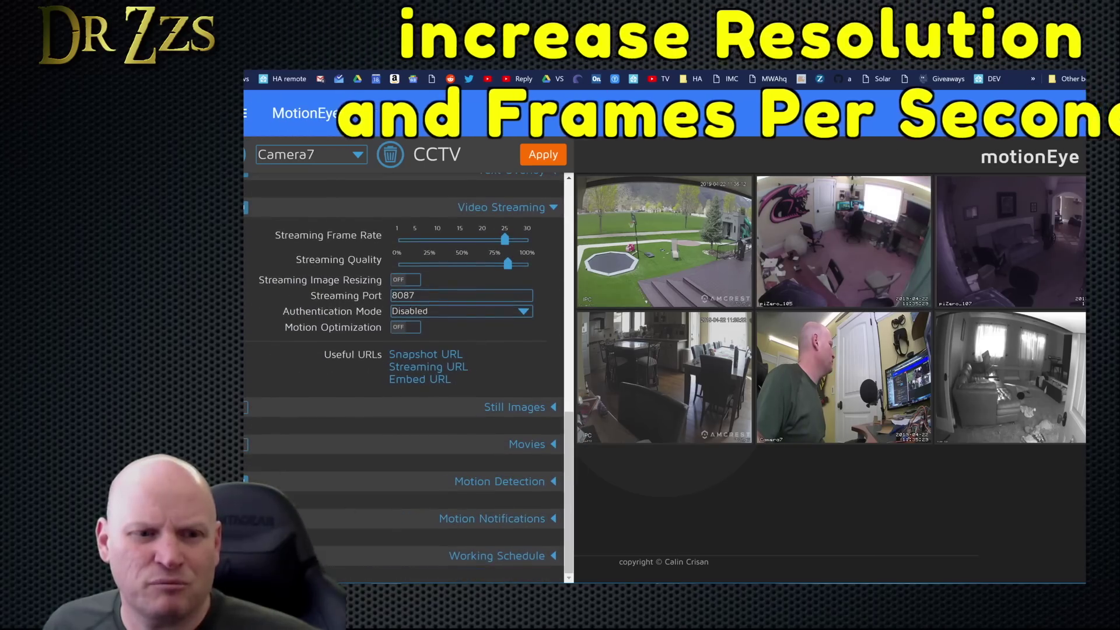
pyautogui.scroll(1, 541, 487)
pyautogui.scroll(6, 566, 449)
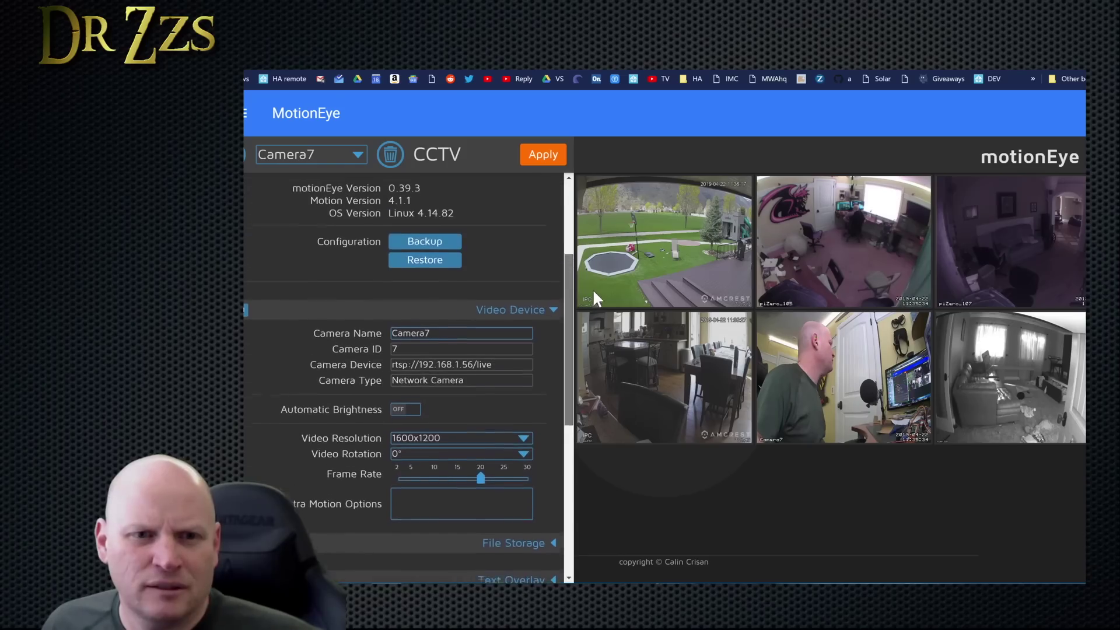
# - Rename Camera7 to 'WyzePT' in motionEye and apply the camera settings
pyautogui.doubleClick(411, 341)
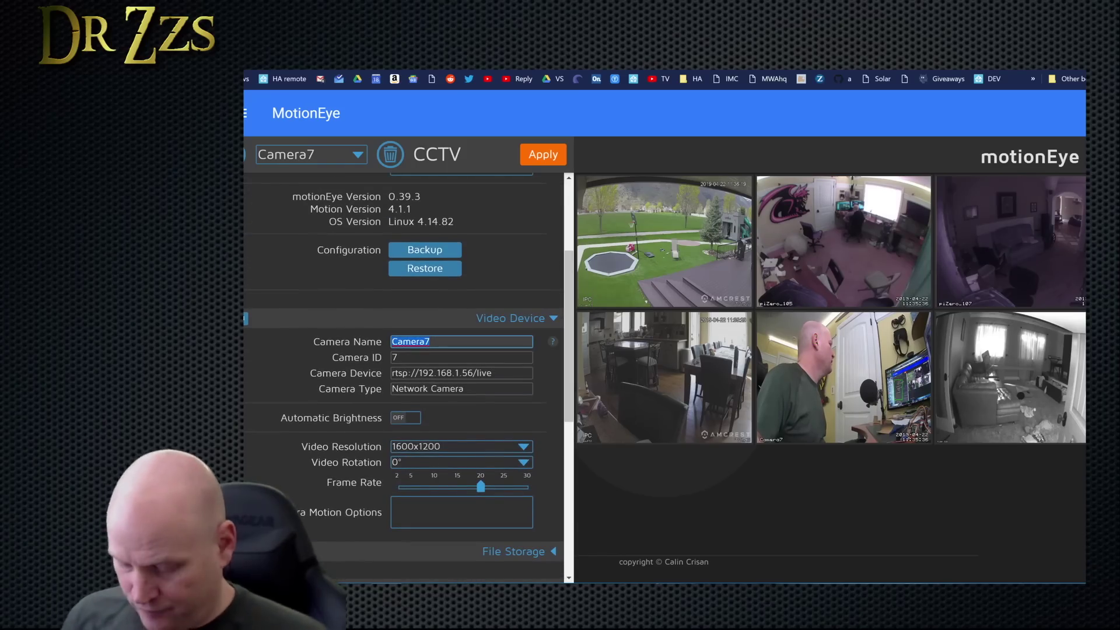
pyautogui.write('WyzePT')
pyautogui.click(543, 155)
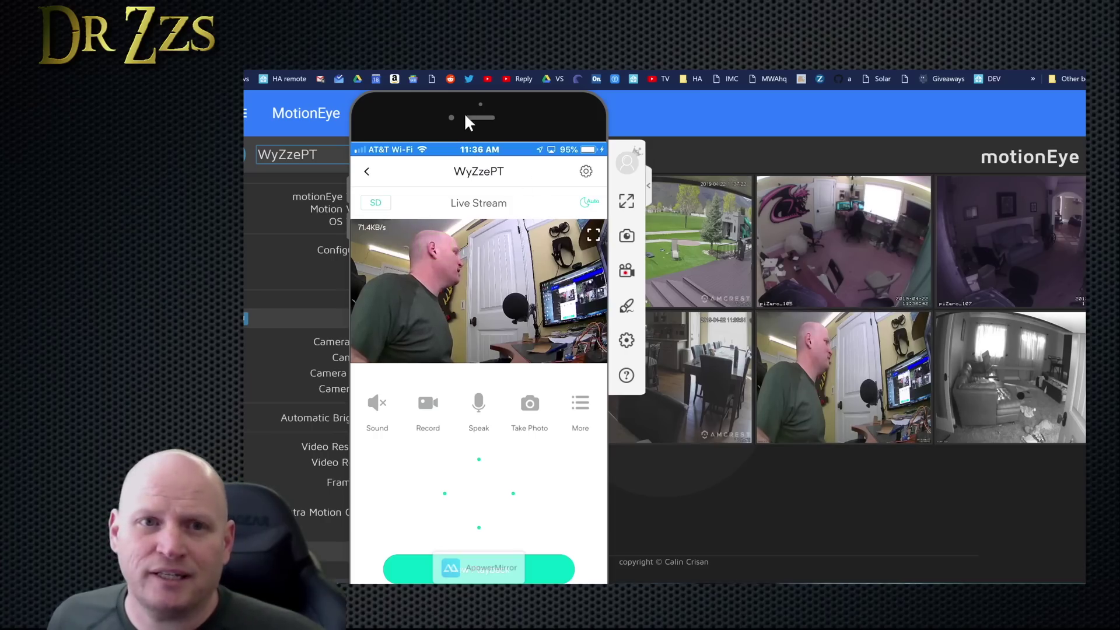
# - Move the ApowerMirror window with the WyZzePT live stream up and left beside motionEye
pyautogui.moveTo(528, 111)
pyautogui.moveTo(528, 111); pyautogui.dragTo(466, 62)
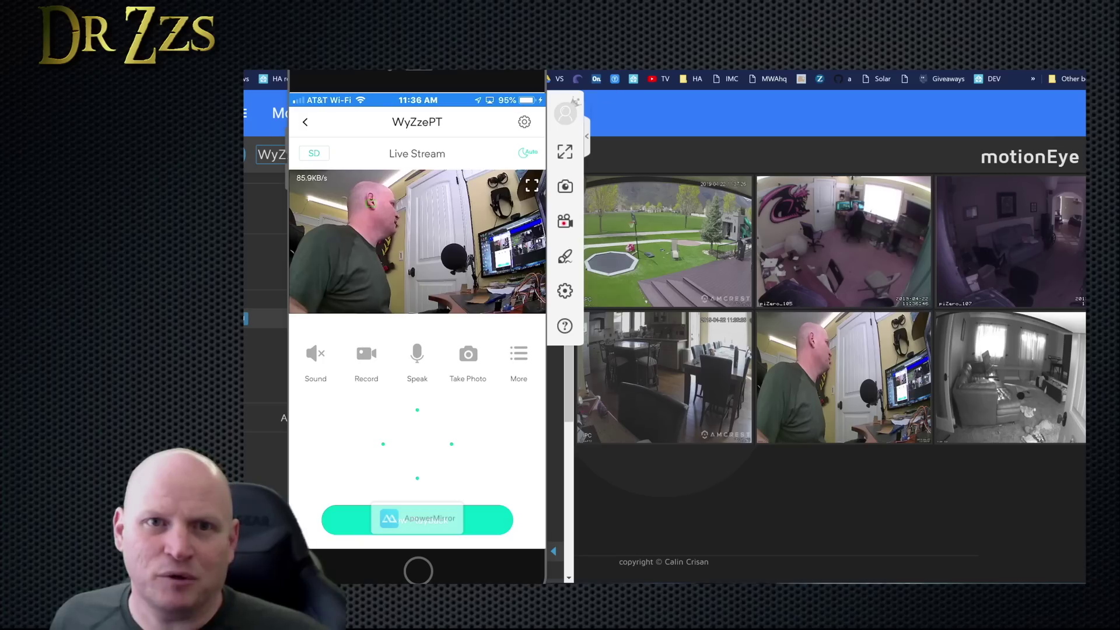
pyautogui.click(305, 78)
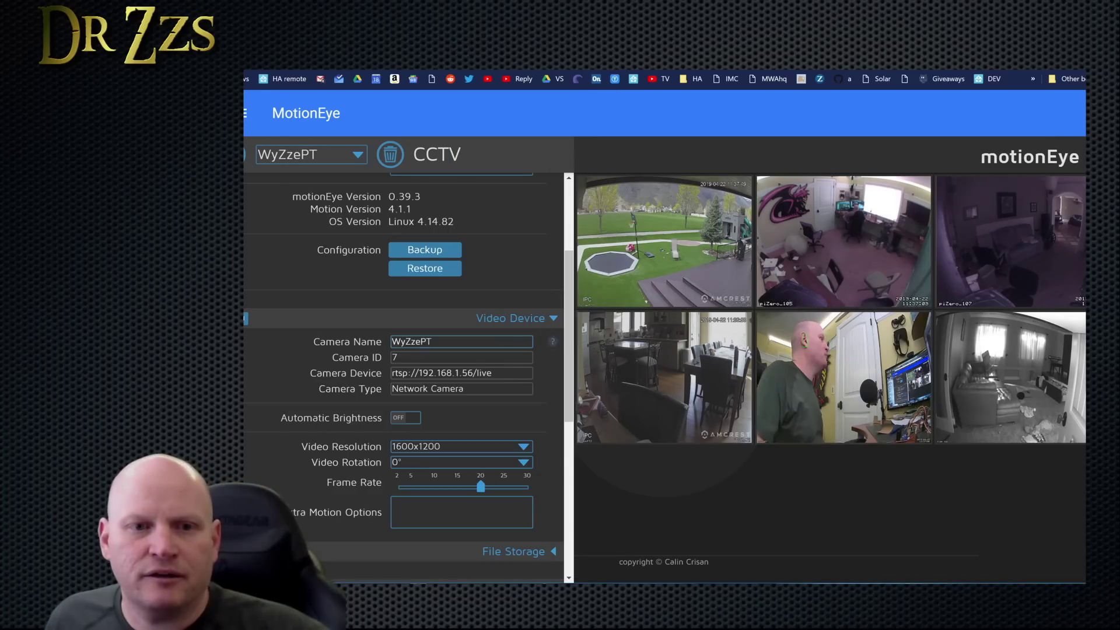
pyautogui.scroll(-6, 537, 359)
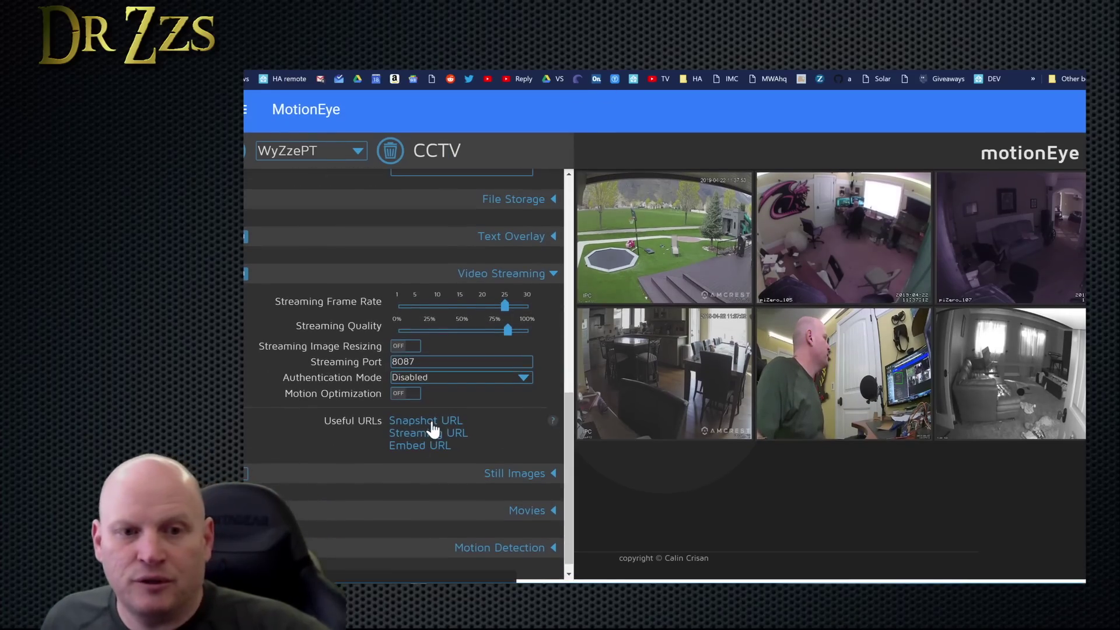
pyautogui.click(432, 422)
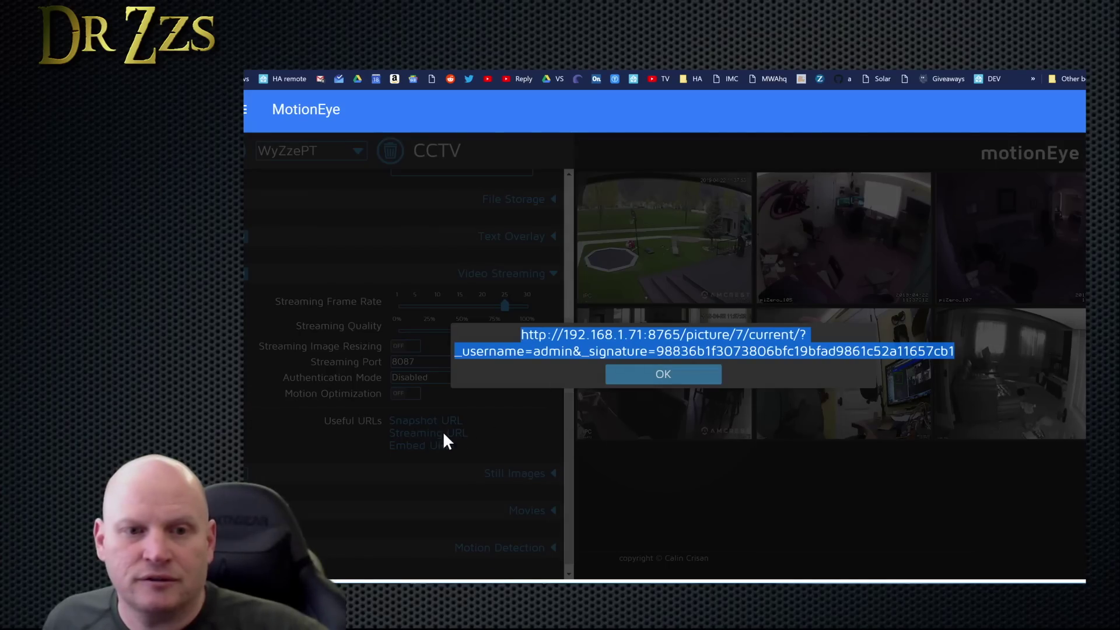
pyautogui.click(677, 376)
pyautogui.click(428, 433)
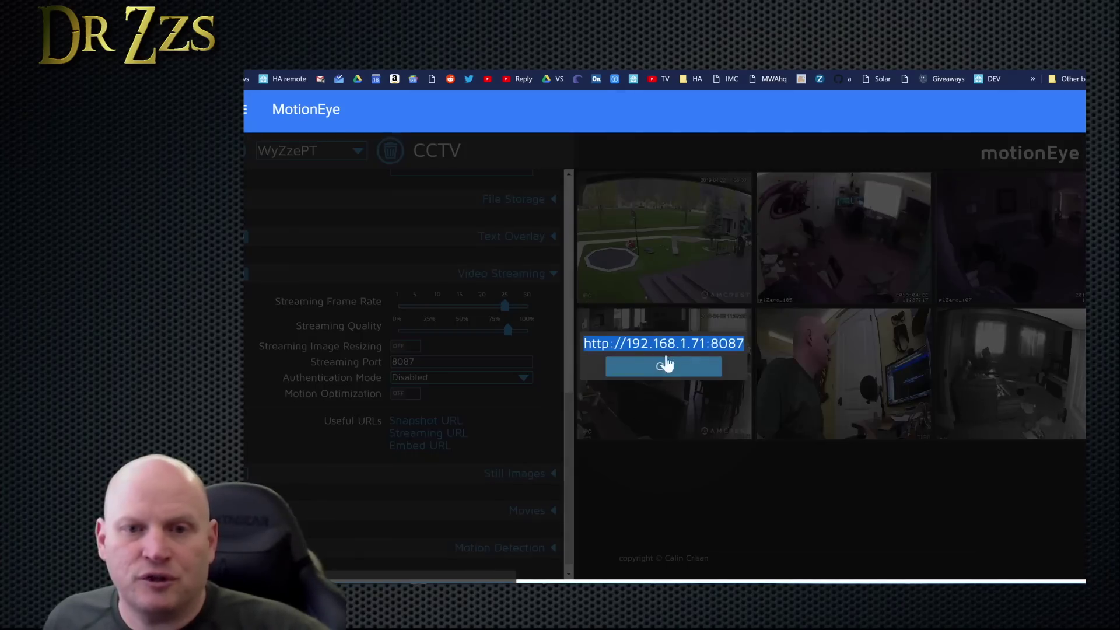
pyautogui.click(665, 365)
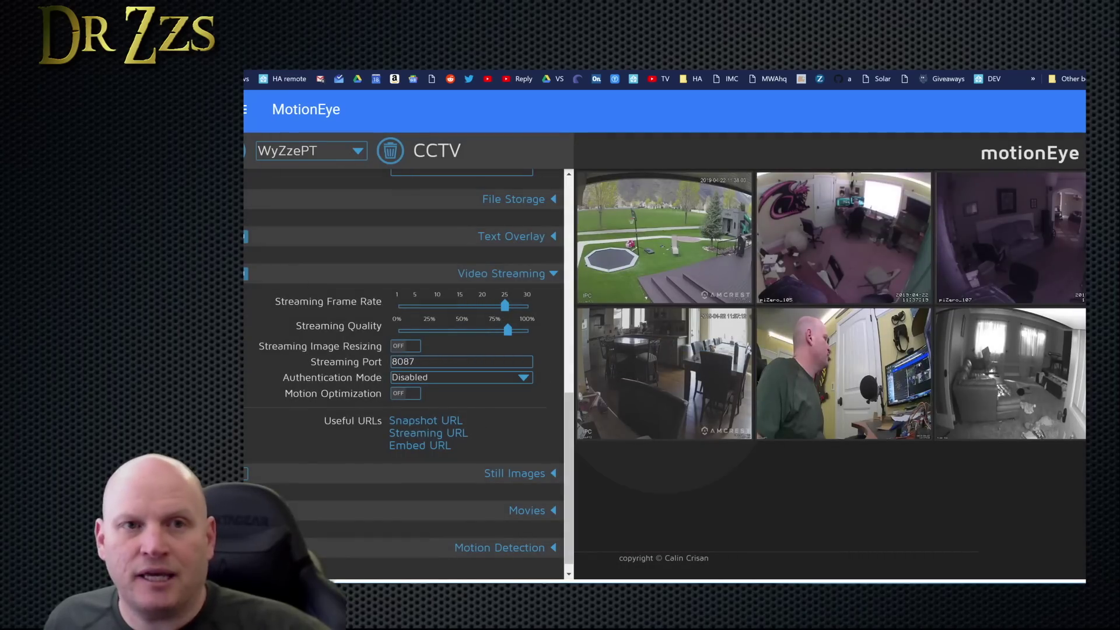
pyautogui.hotkey('ctrl', 't')
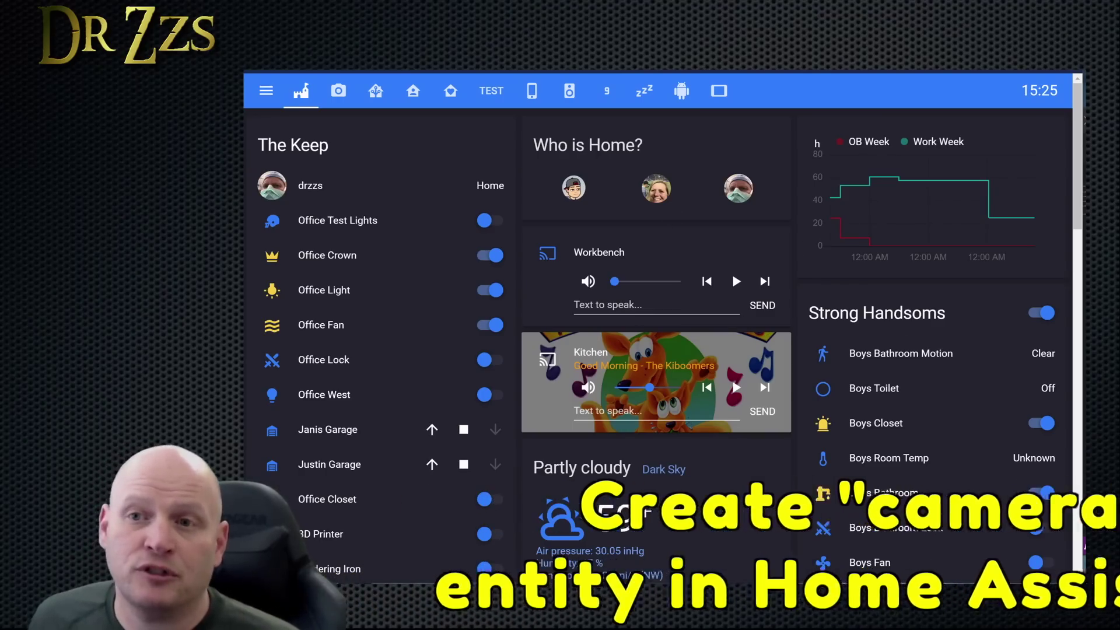
# - In configuration.yaml, add an indented blank line directly under camera:
pyautogui.hotkey('alt', 'Tab')
pyautogui.scroll(20, 642, 350)
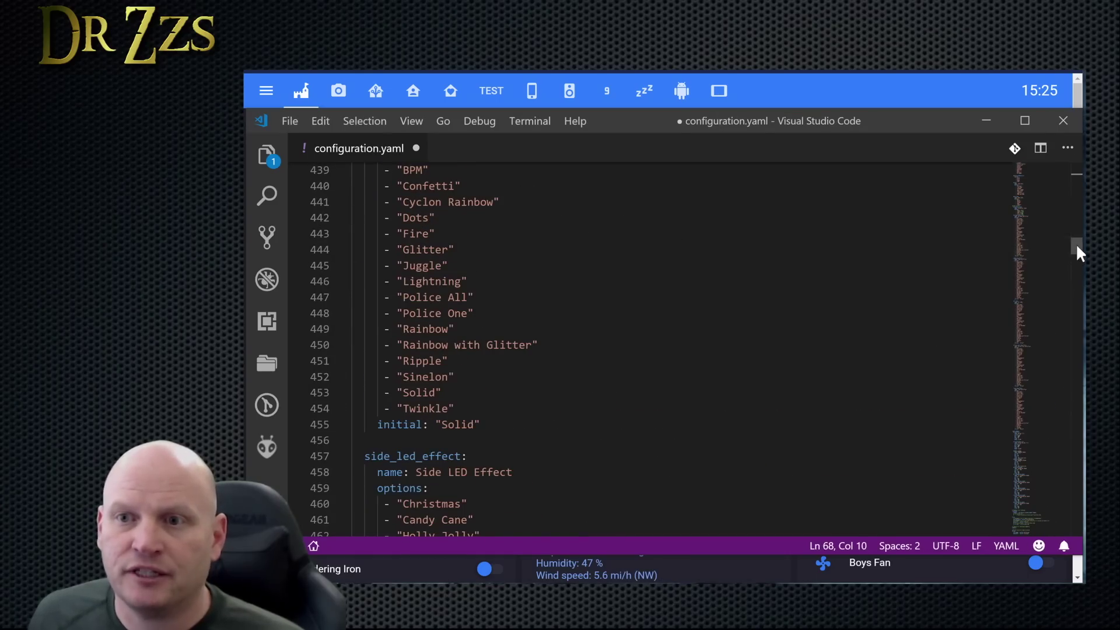
pyautogui.moveTo(1077, 246); pyautogui.dragTo(1077, 168)
pyautogui.press('BackSpace')
pyautogui.press('BackSpace')
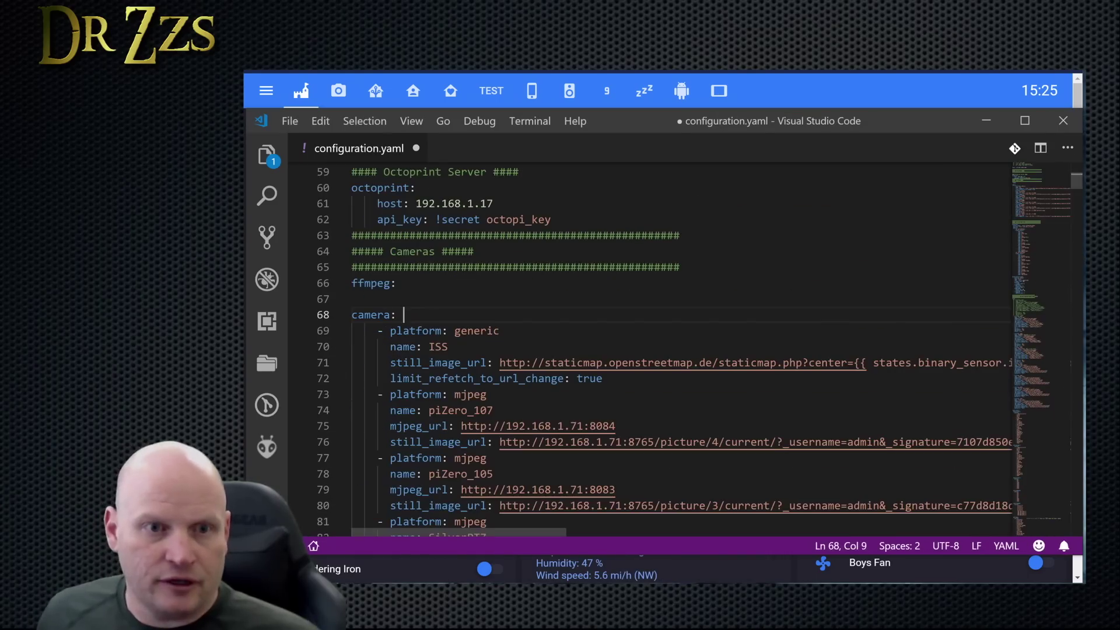
pyautogui.press('Return')
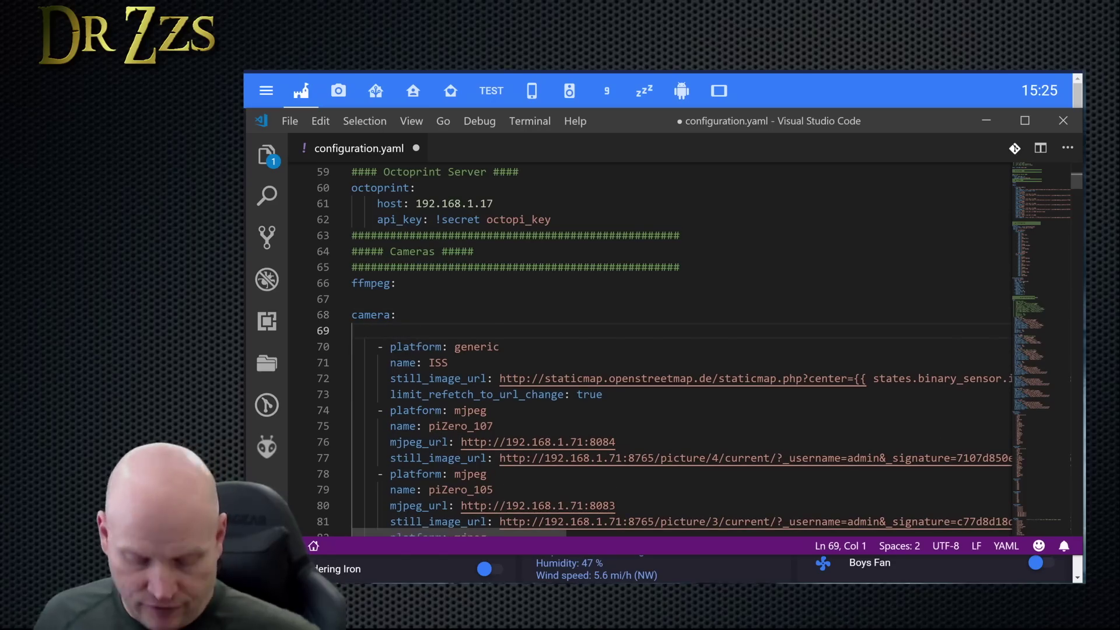
pyautogui.press('Tab')
pyautogui.press('Tab')
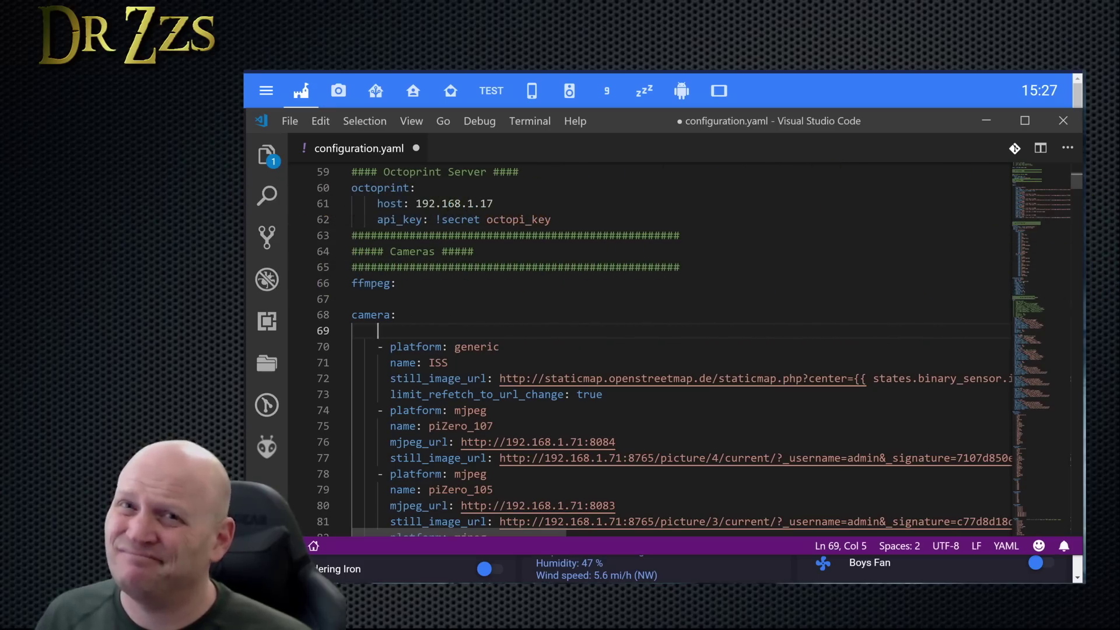
# - Enter a '- platform: generic' entry with the line 'name: WyZze PT'
pyautogui.write('- platform:')
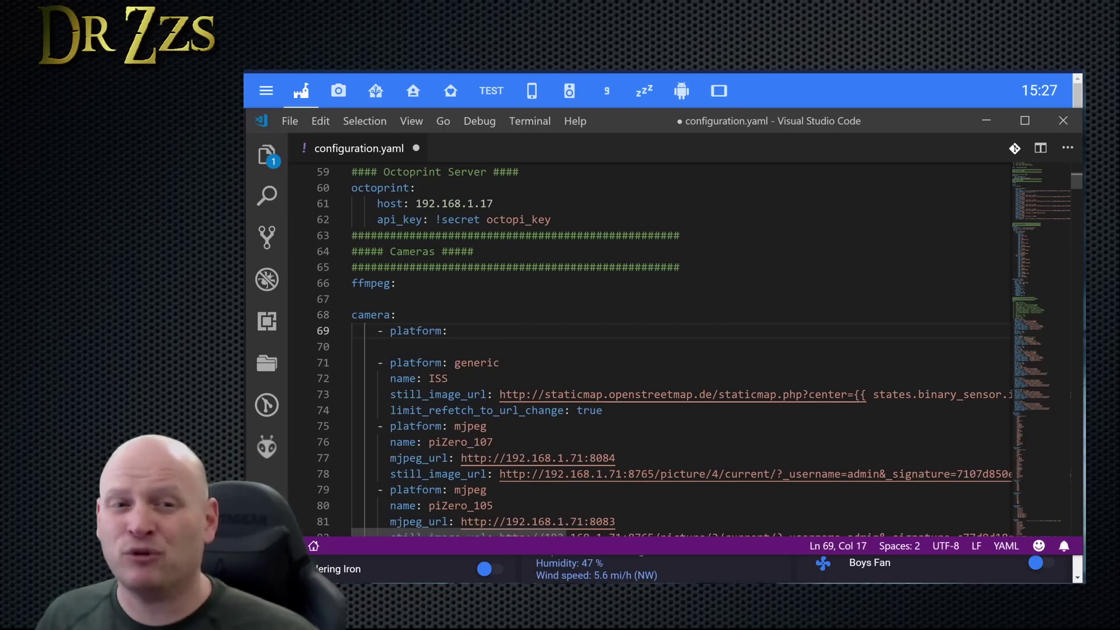
pyautogui.write('generic')
pyautogui.press('Down')
pyautogui.write('name: ')
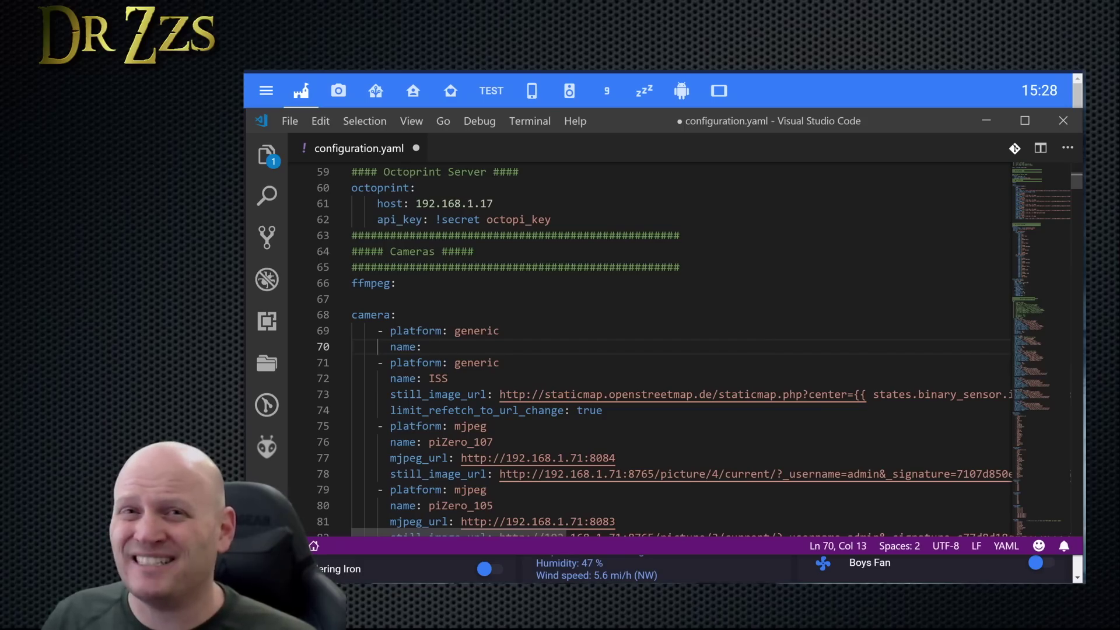
pyautogui.write('W')
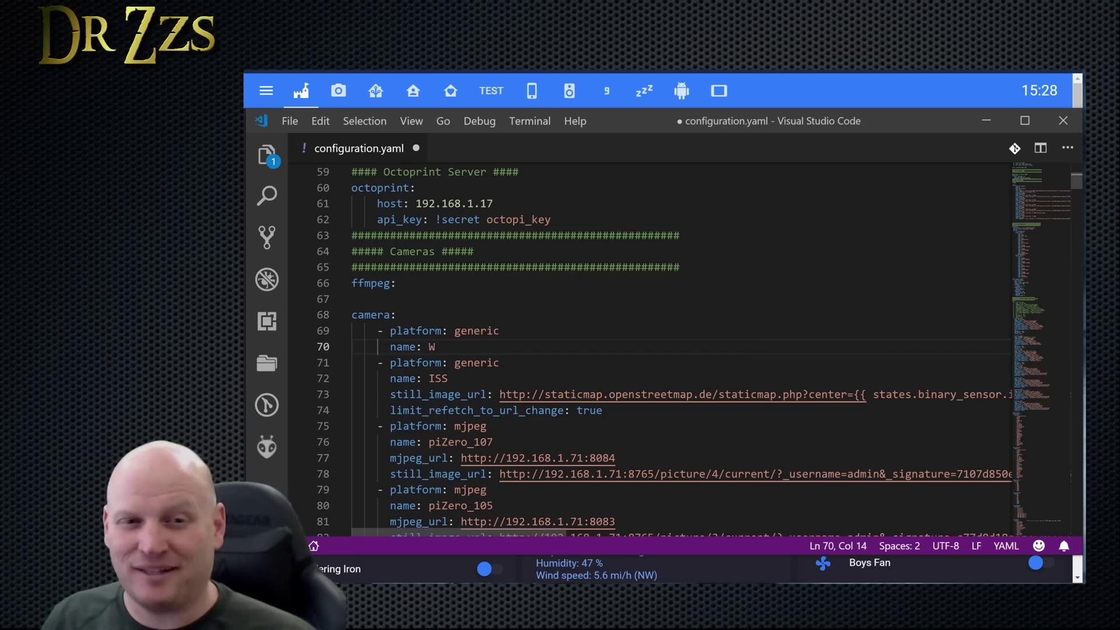
pyautogui.write('y')
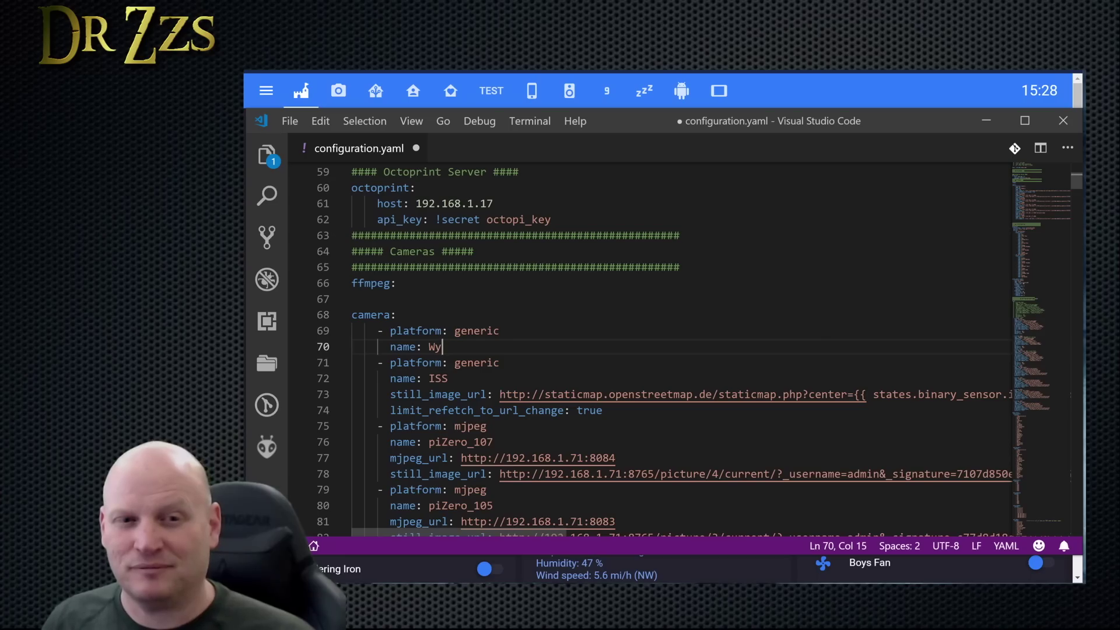
pyautogui.write('Zze')
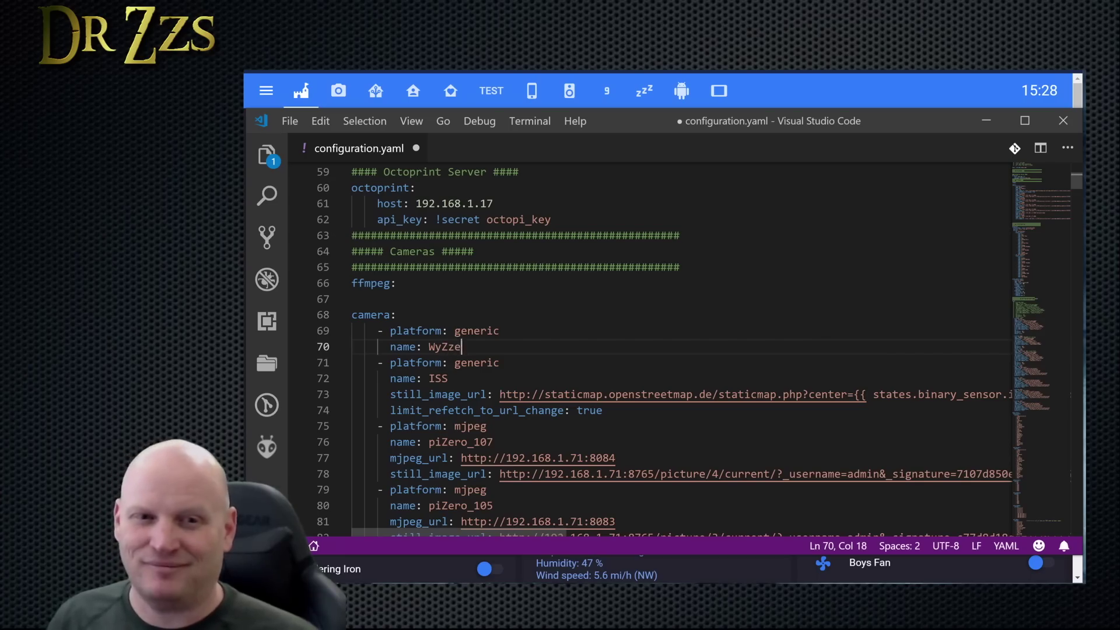
pyautogui.write(' PT')
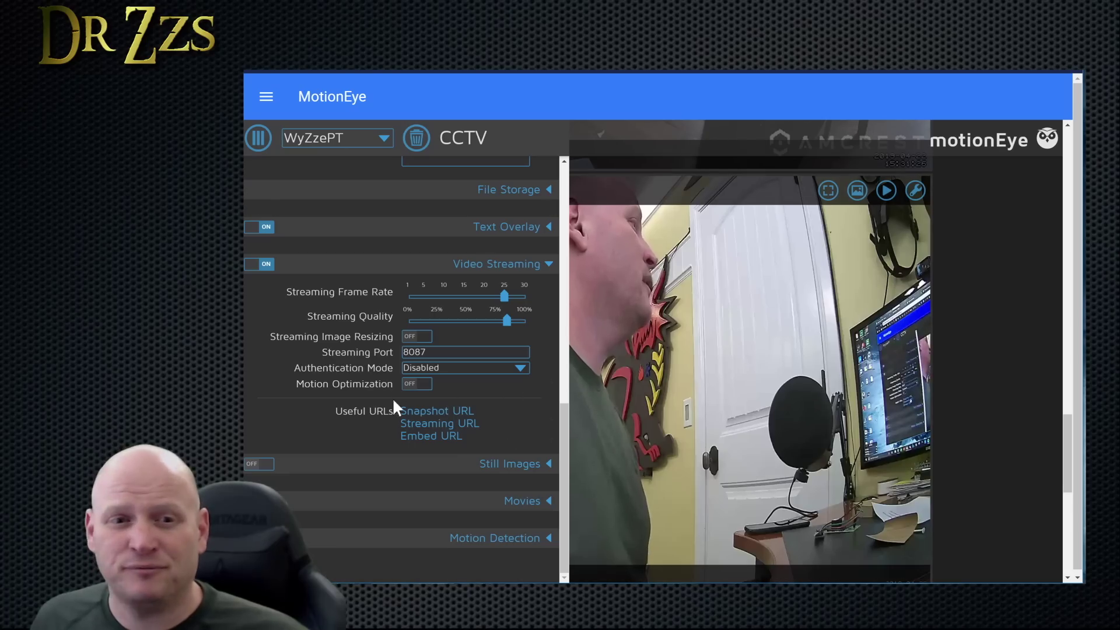
pyautogui.click(432, 411)
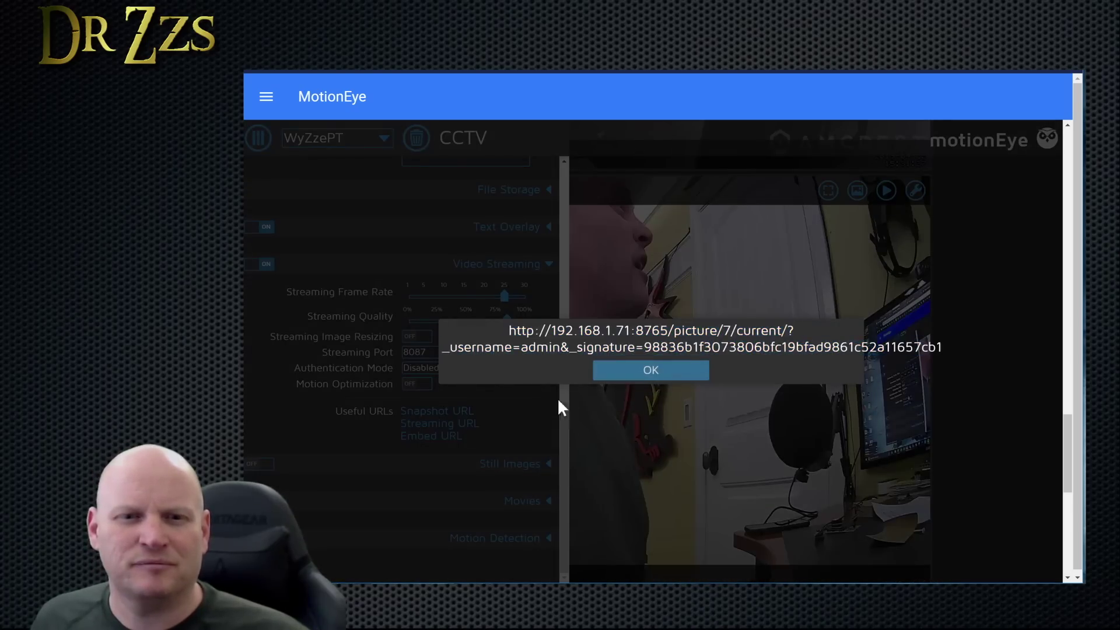
pyautogui.press('Return')
pyautogui.click(461, 424)
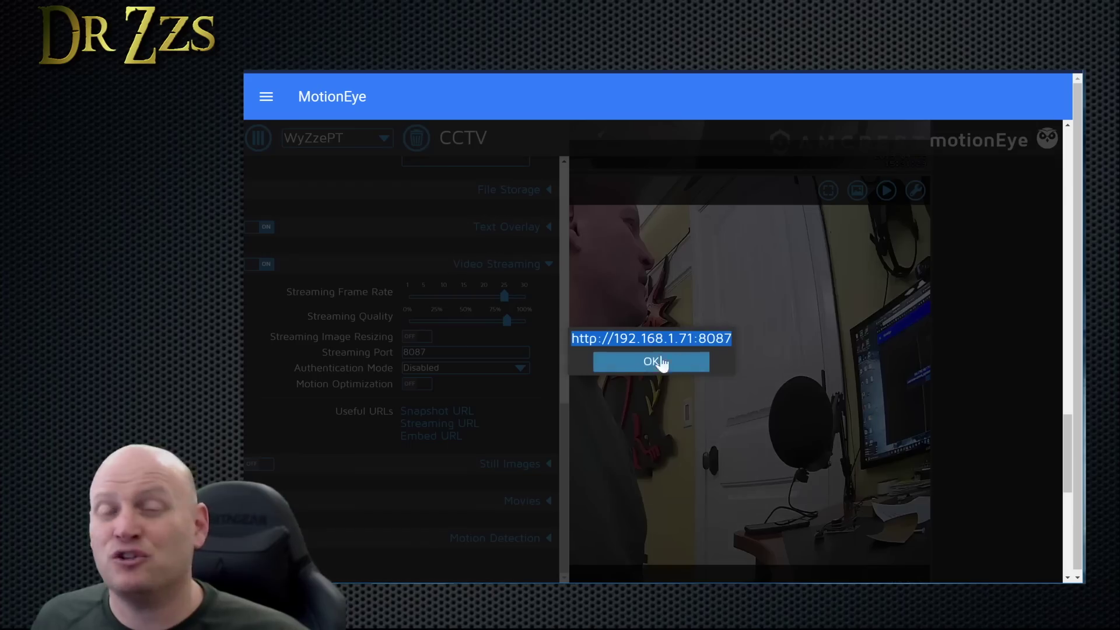
pyautogui.click(521, 429)
pyautogui.click(652, 362)
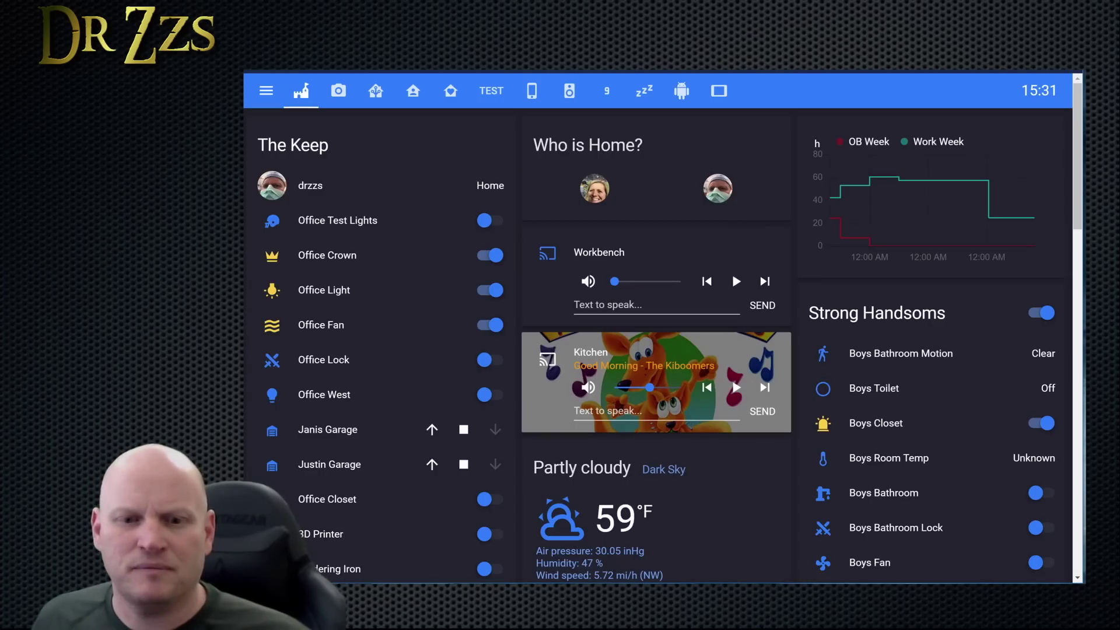
pyautogui.hotkey('alt', 'Tab')
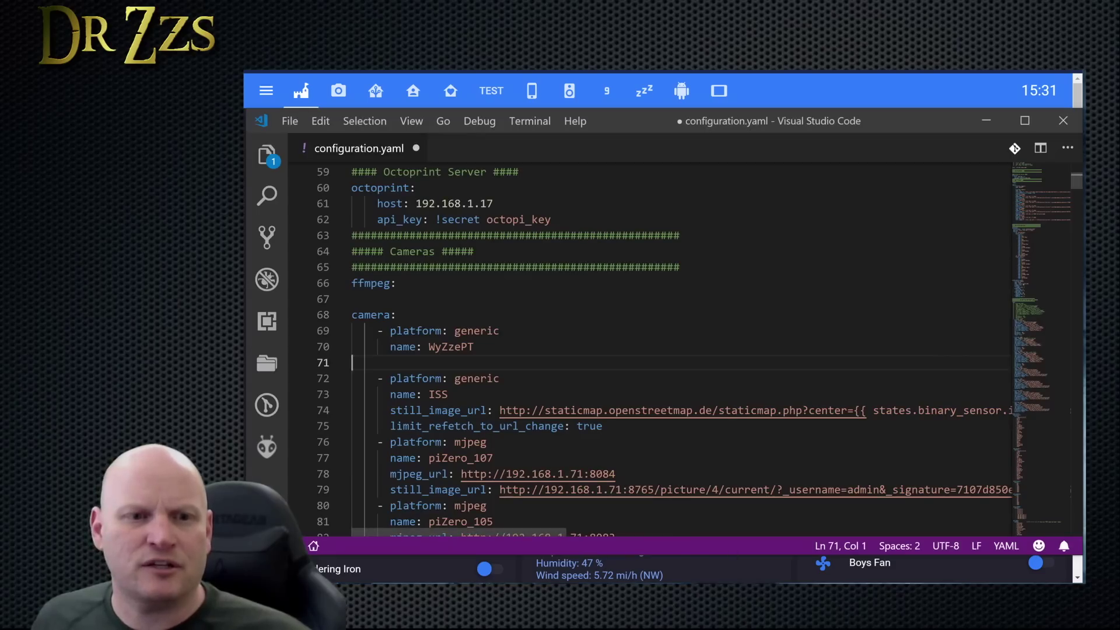
pyautogui.rightClick(355, 363)
pyautogui.click(396, 244)
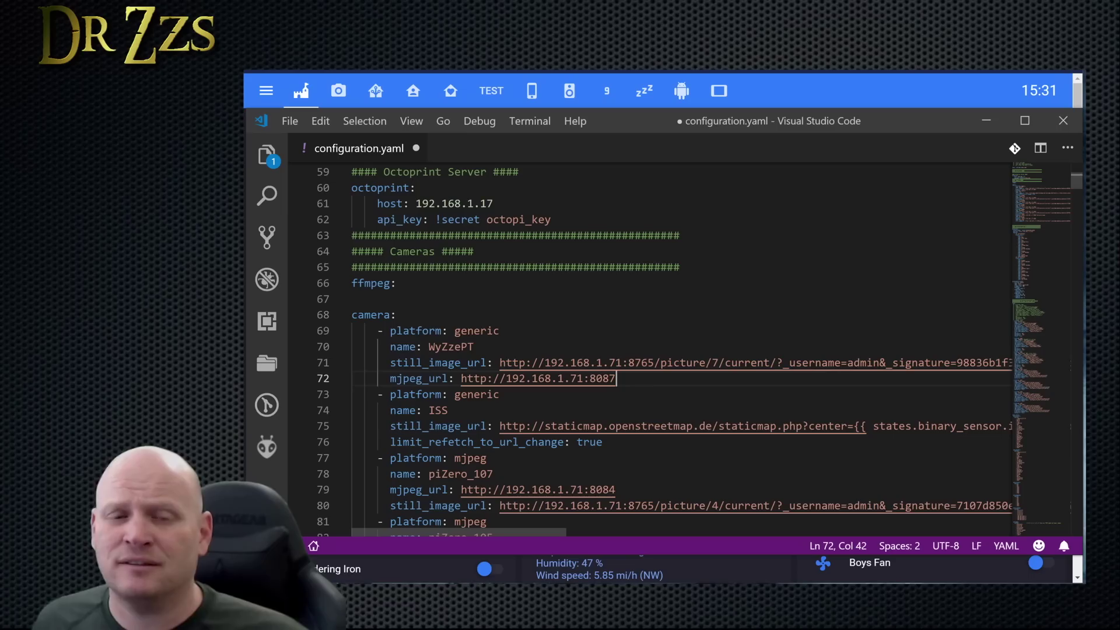
pyautogui.click(448, 410)
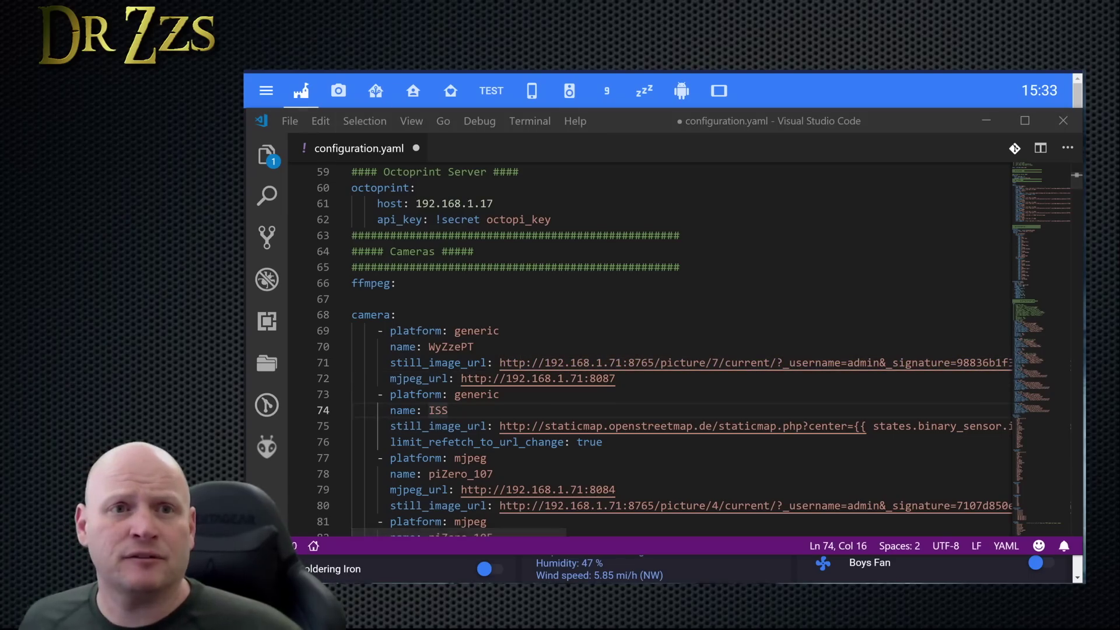
pyautogui.hotkey('alt', 'Tab')
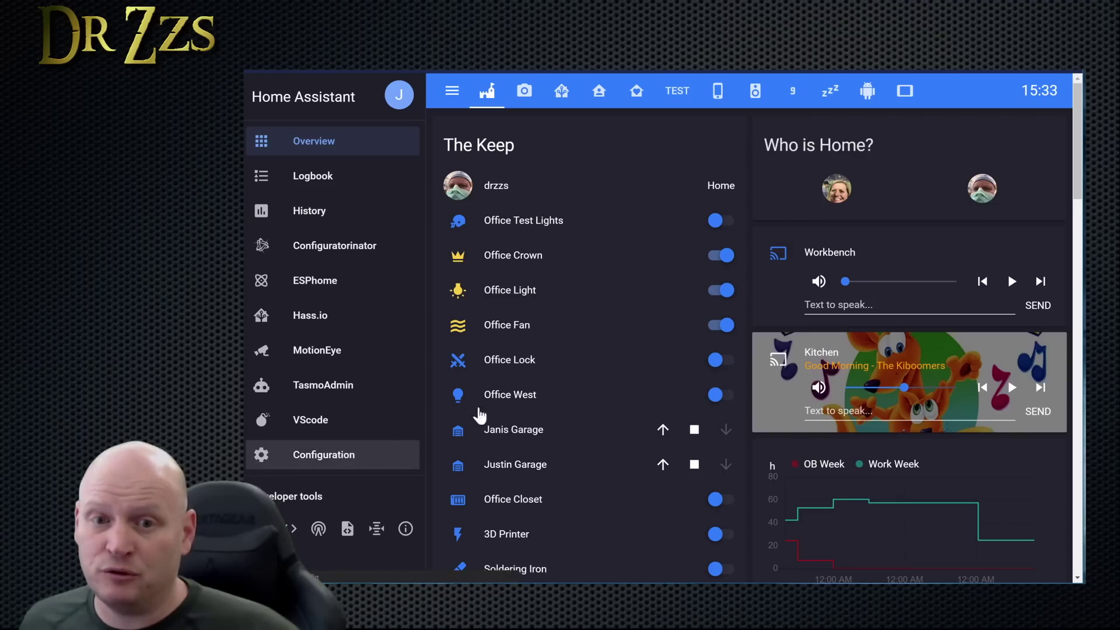
# - Validate the configuration, restart the Home Assistant server, and review the camera entity states
pyautogui.click(568, 458)
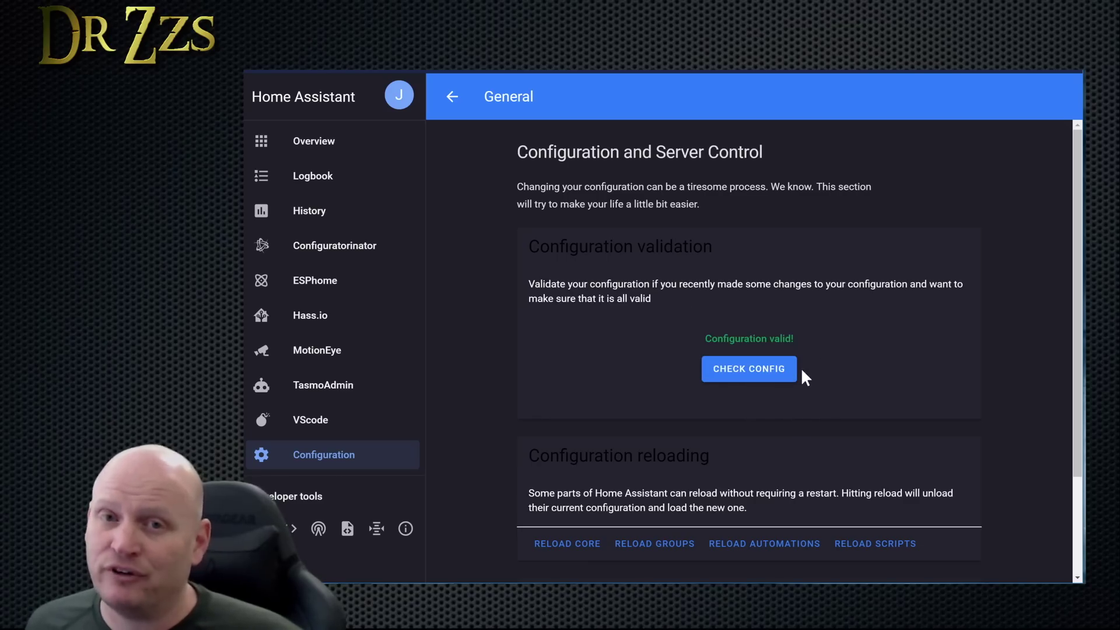
pyautogui.scroll(-3, 798, 370)
pyautogui.click(551, 544)
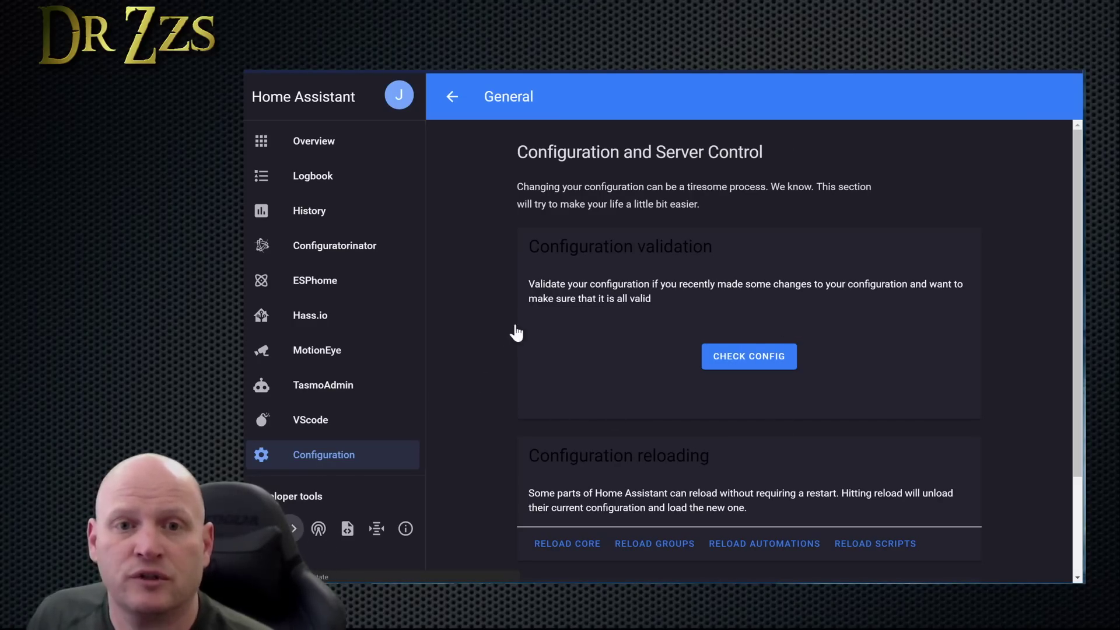
pyautogui.click(293, 529)
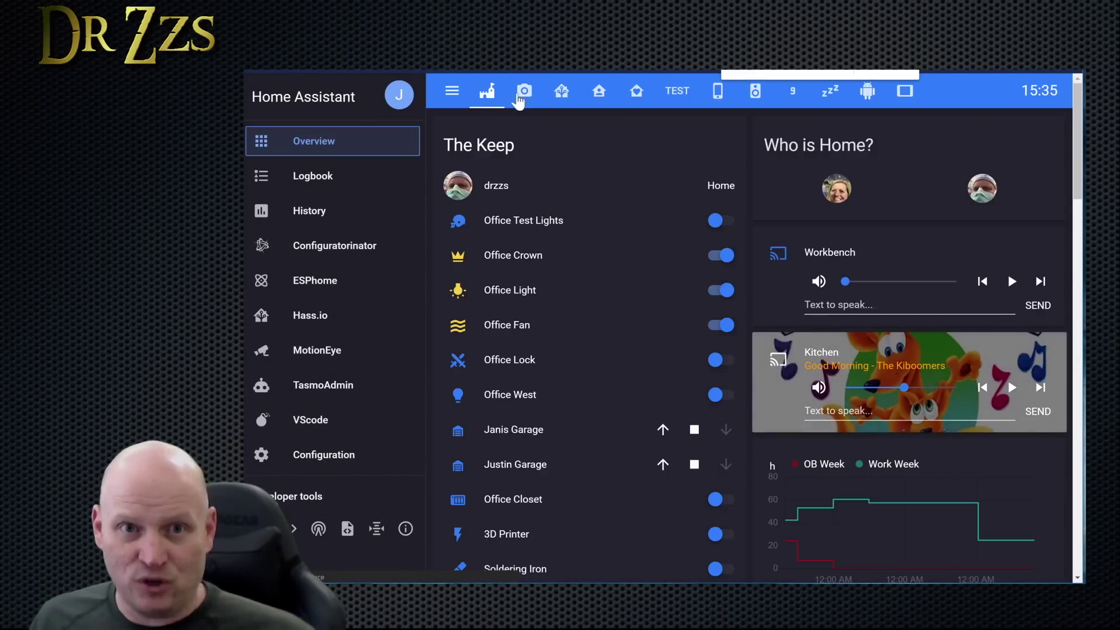
# - Open the cameras view in Configure UI edit mode and start adding a new card
pyautogui.click(524, 91)
pyautogui.scroll(-8, 885, 281)
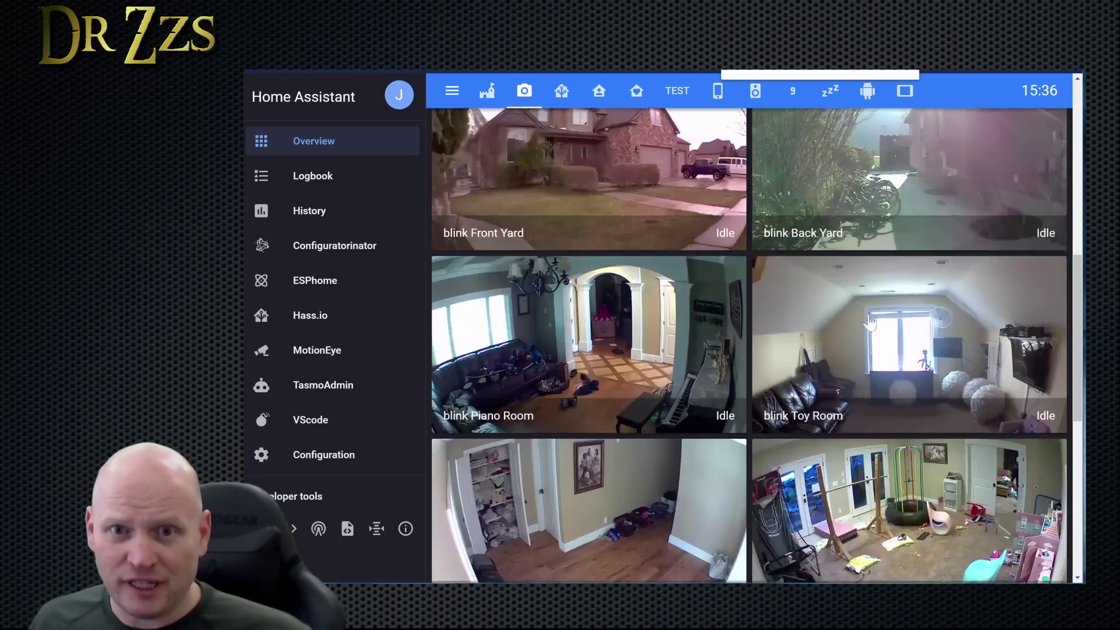
pyautogui.scroll(9, 886, 242)
pyautogui.scroll(-10, 888, 223)
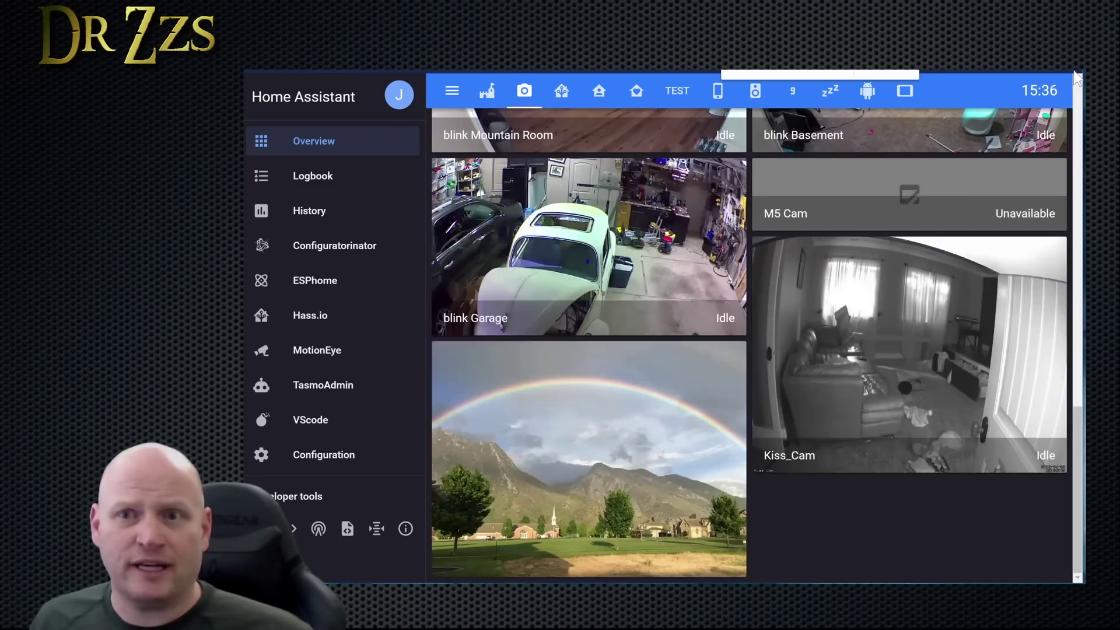
pyautogui.click(1040, 91)
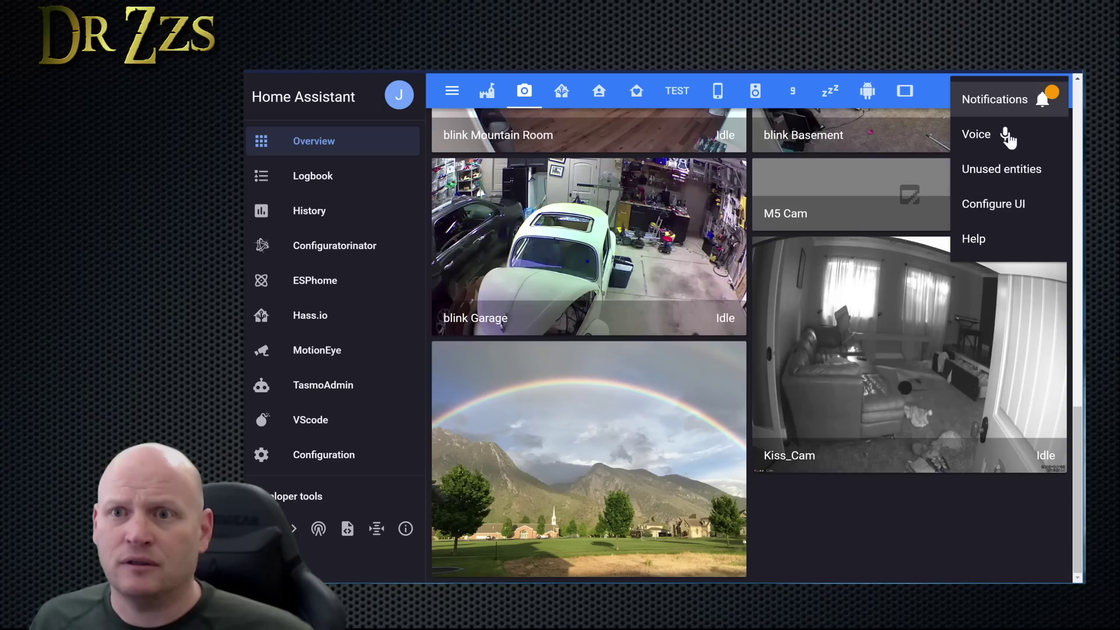
pyautogui.click(1008, 209)
pyautogui.scroll(-10, 970, 392)
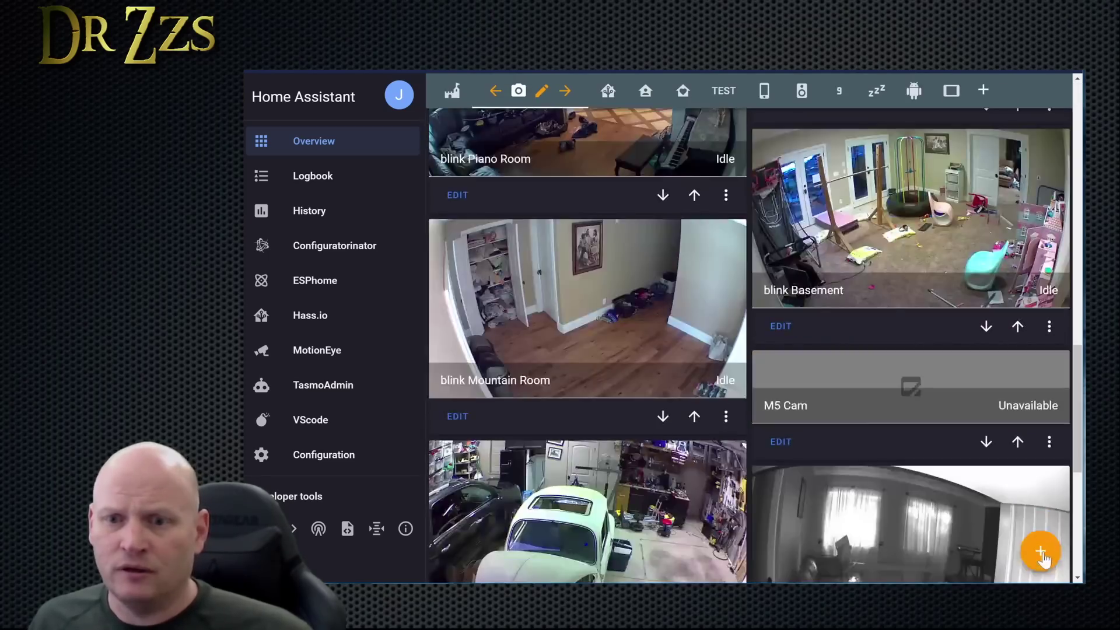
pyautogui.click(1040, 551)
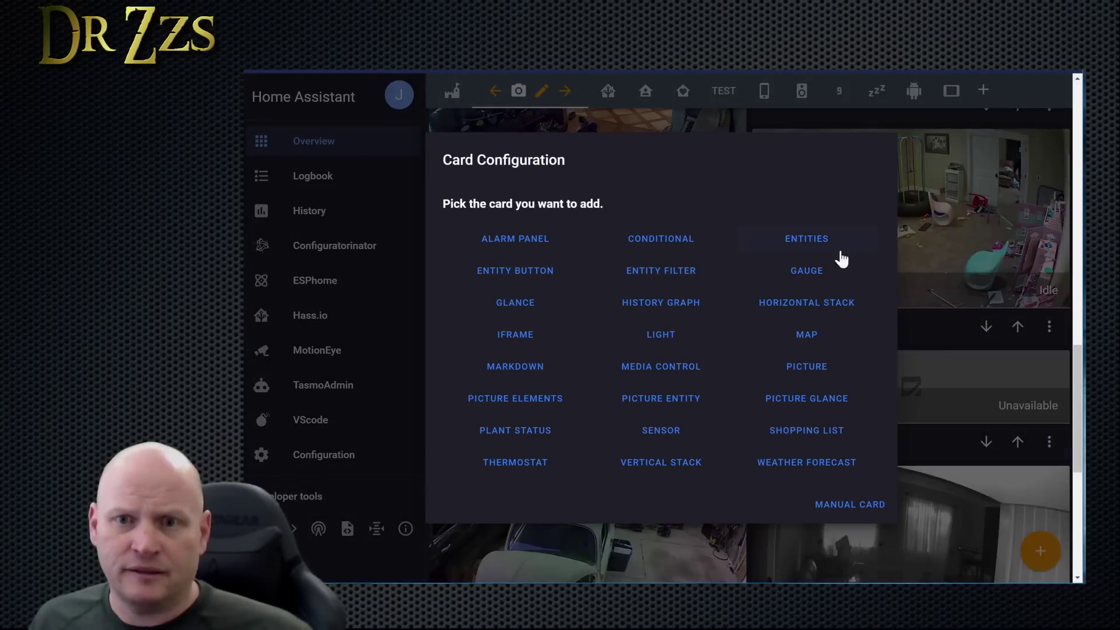
# - Add a Picture Entity card for camera.wyzzept, save it, and exit edit mode
pyautogui.click(656, 403)
pyautogui.click(422, 317)
pyautogui.write('entity: camera.')
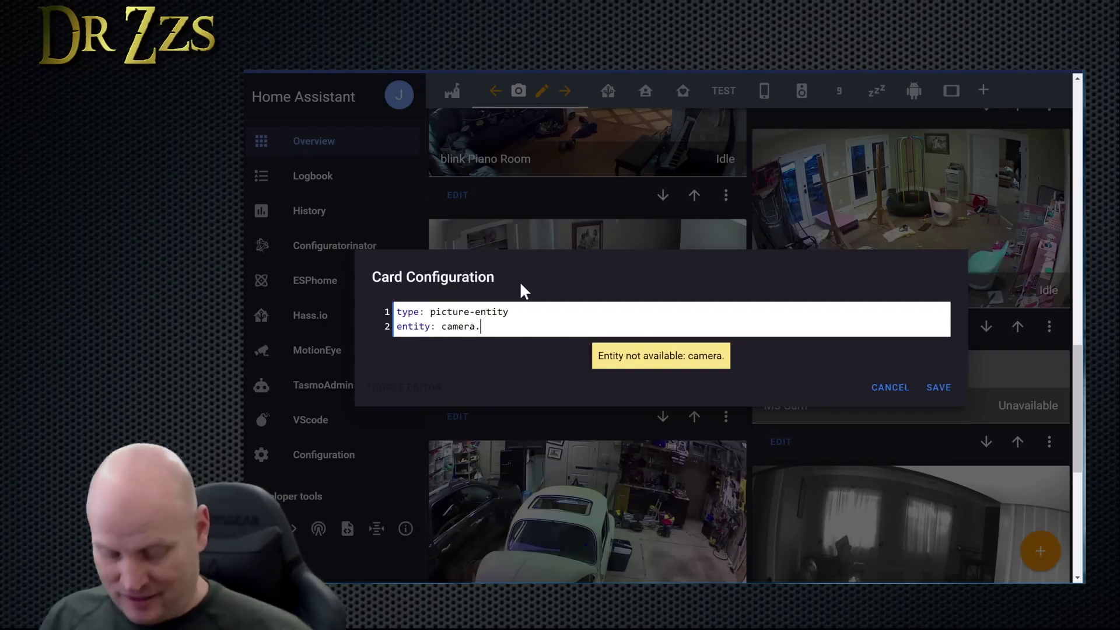
pyautogui.write('wyzz')
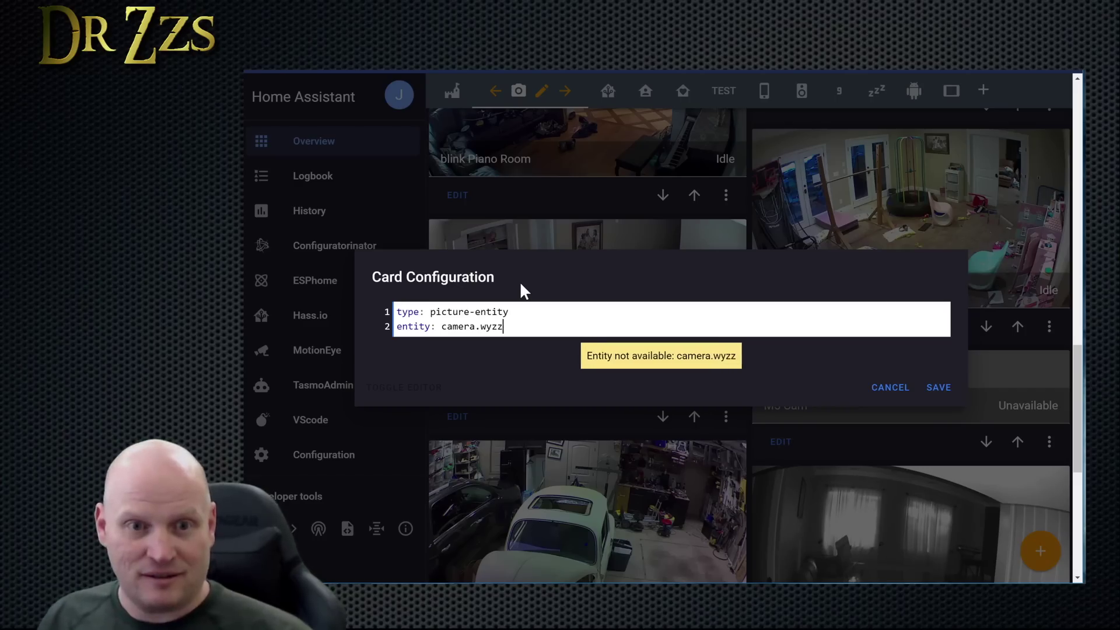
pyautogui.write('ept')
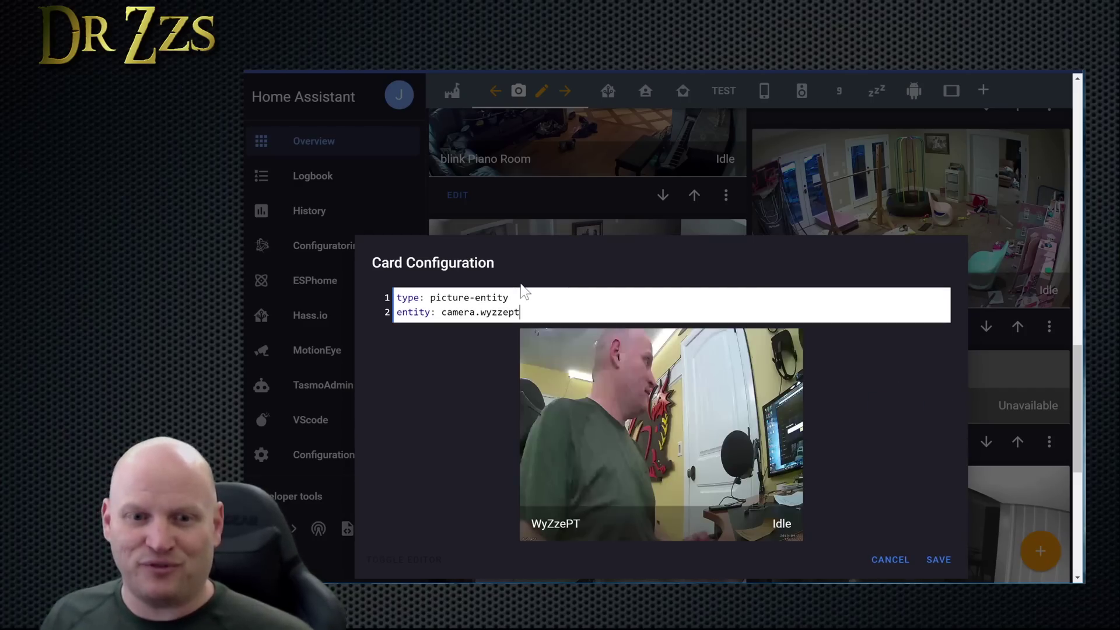
pyautogui.click(937, 561)
pyautogui.scroll(-3, 680, 403)
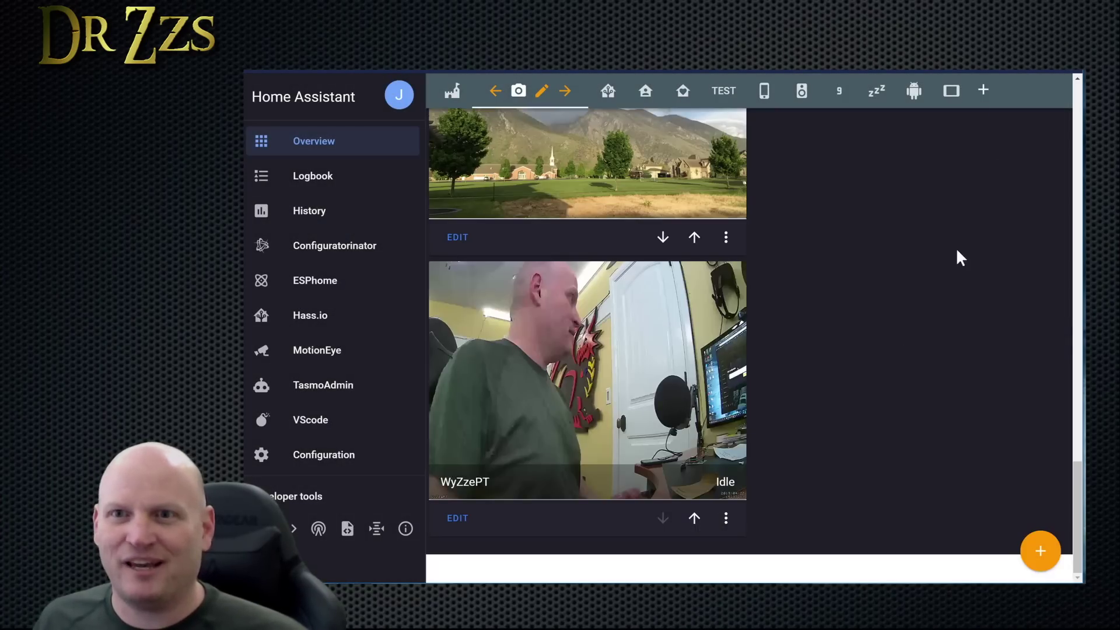
pyautogui.scroll(20, 969, 245)
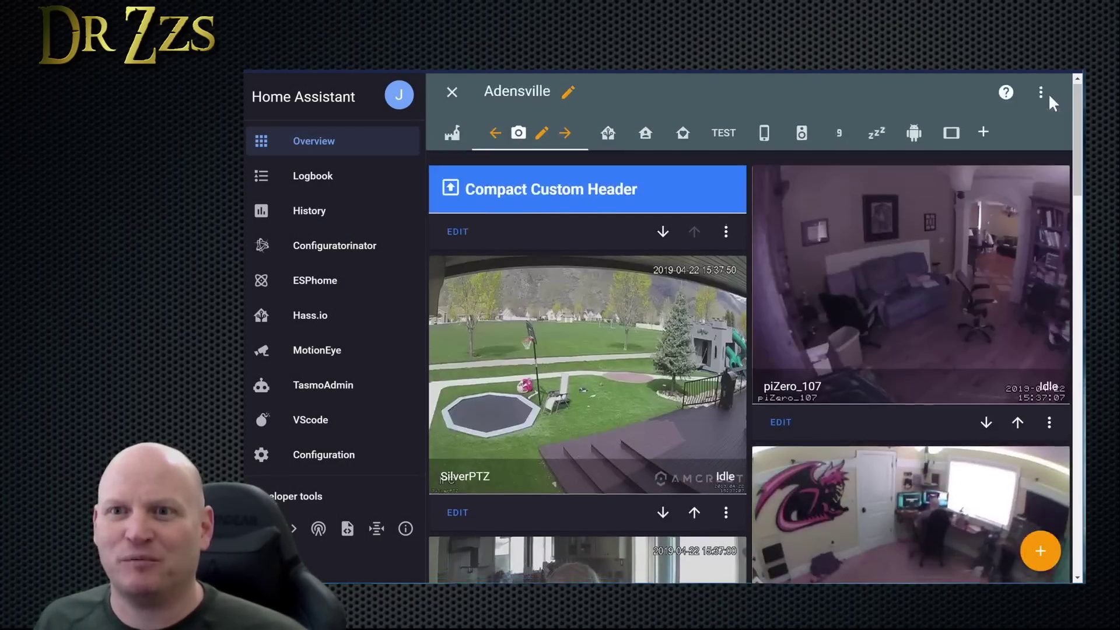
pyautogui.click(451, 94)
pyautogui.scroll(-10, 962, 293)
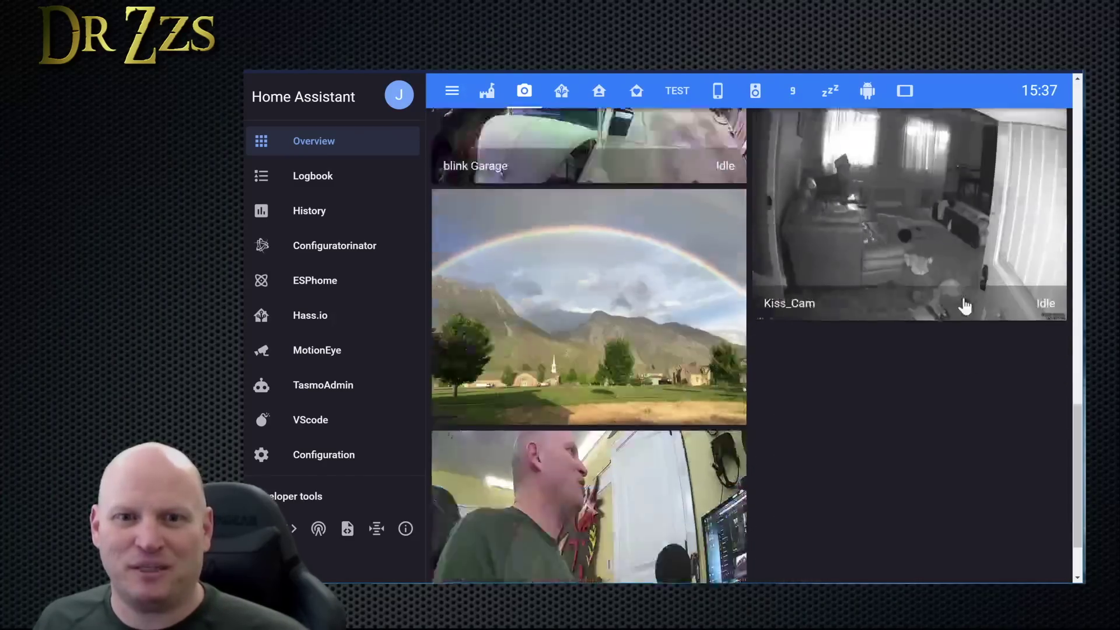
# - Expand the 'Will RTSP continue to be developed?' answer in the Wyze Help Center article
pyautogui.scroll(-1, 963, 294)
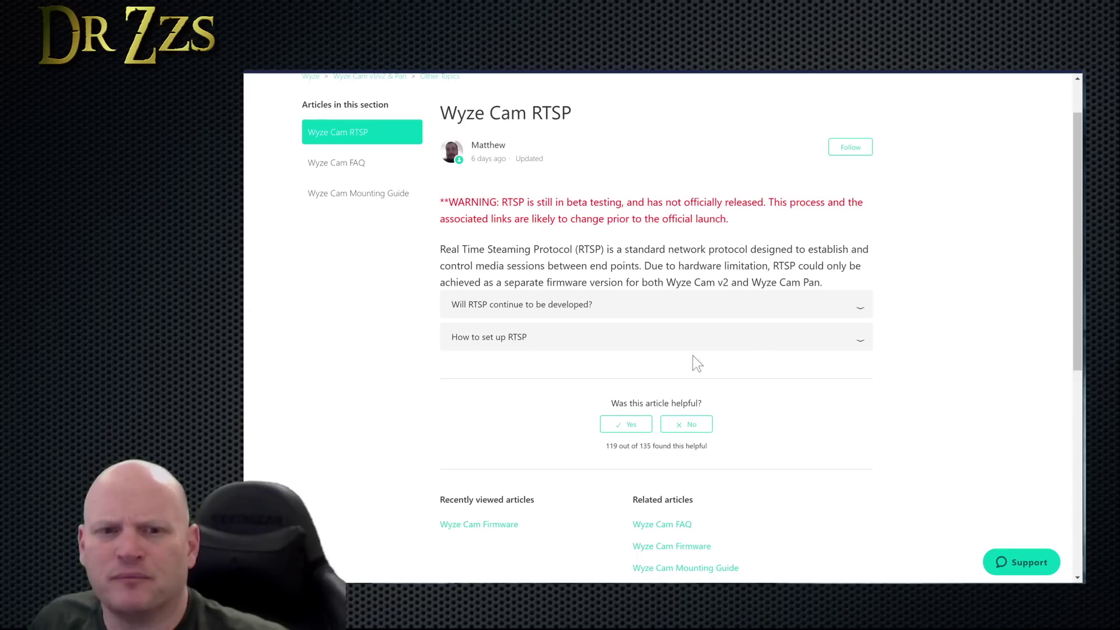
pyautogui.click(610, 312)
pyautogui.scroll(-1, 648, 319)
# - Highlight the sentences on infrequent RTSP updates and the future features RTSP firmware loses
pyautogui.moveTo(487, 285); pyautogui.dragTo(458, 299)
pyautogui.click(730, 299)
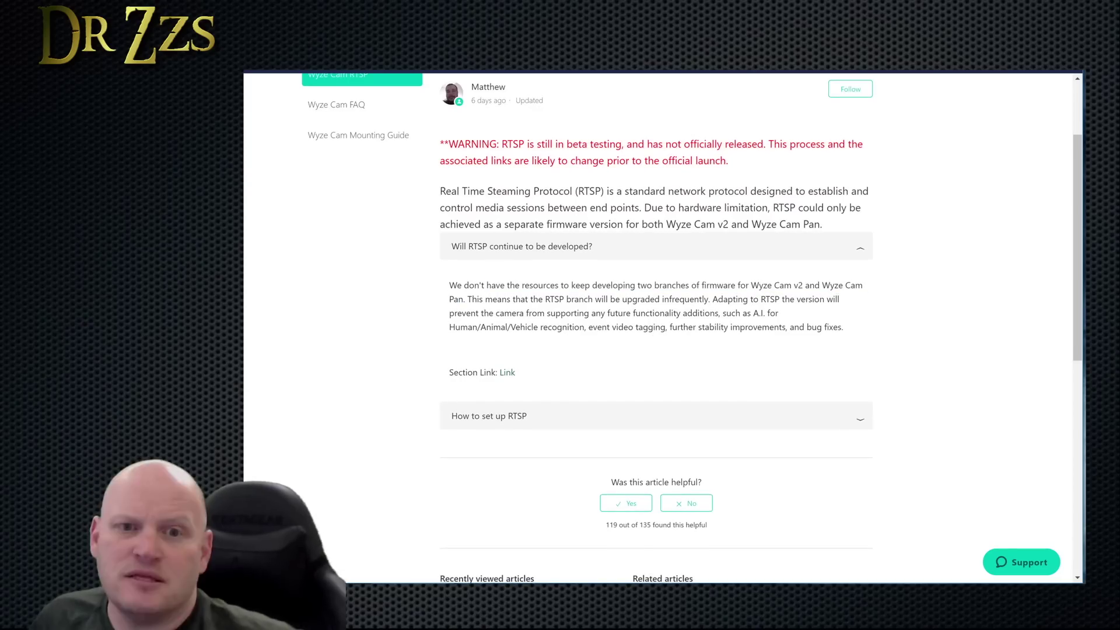
pyautogui.moveTo(713, 300); pyautogui.dragTo(544, 300)
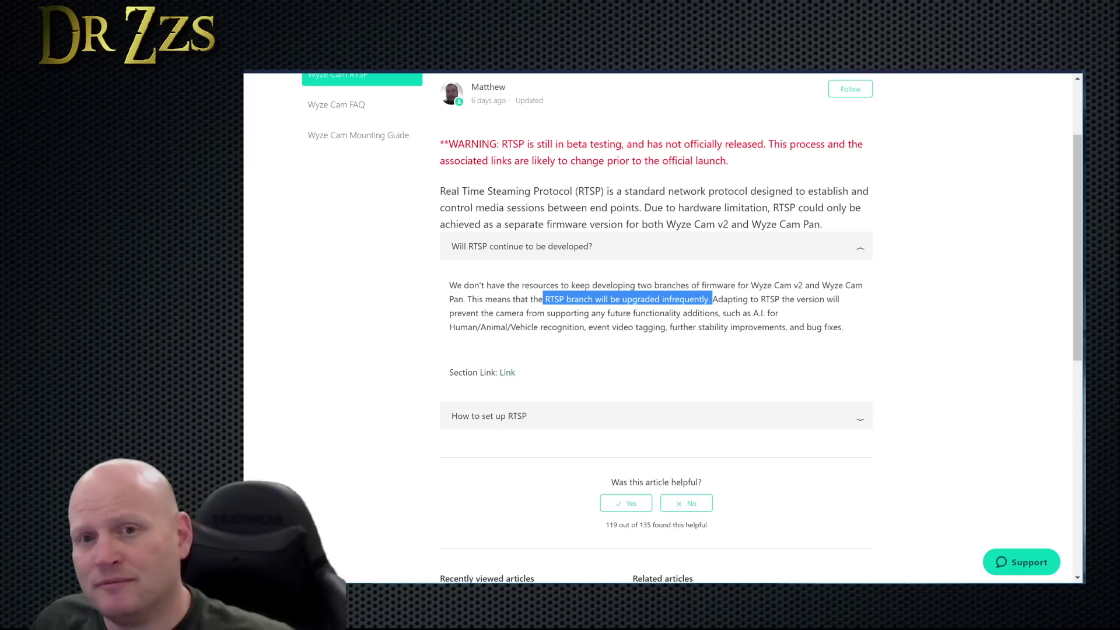
pyautogui.moveTo(713, 300); pyautogui.dragTo(782, 299)
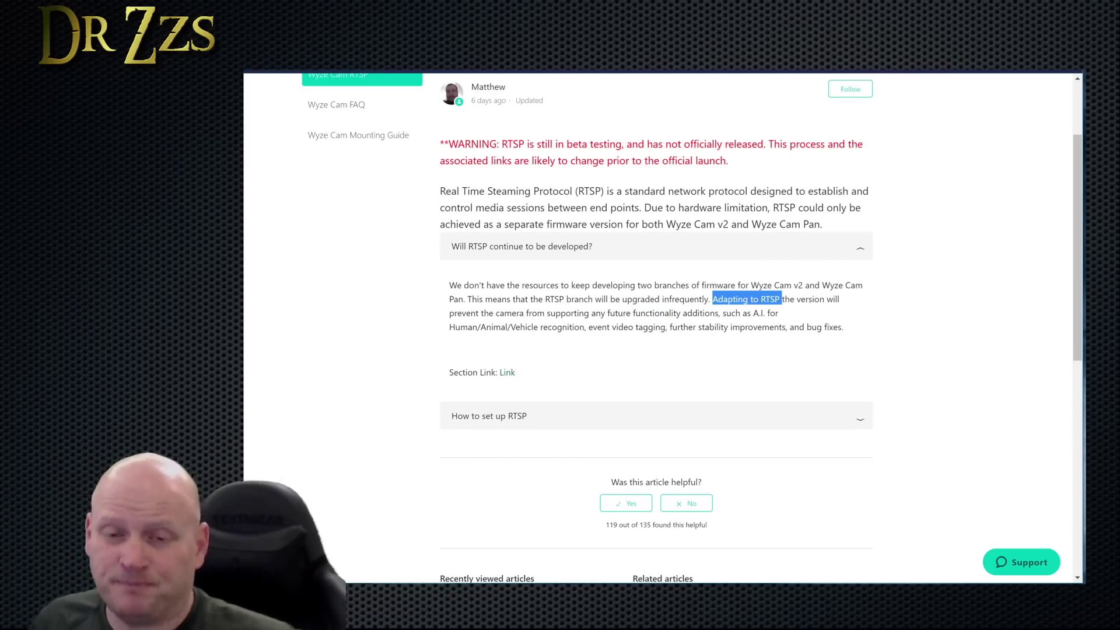
pyautogui.moveTo(713, 299); pyautogui.dragTo(713, 357)
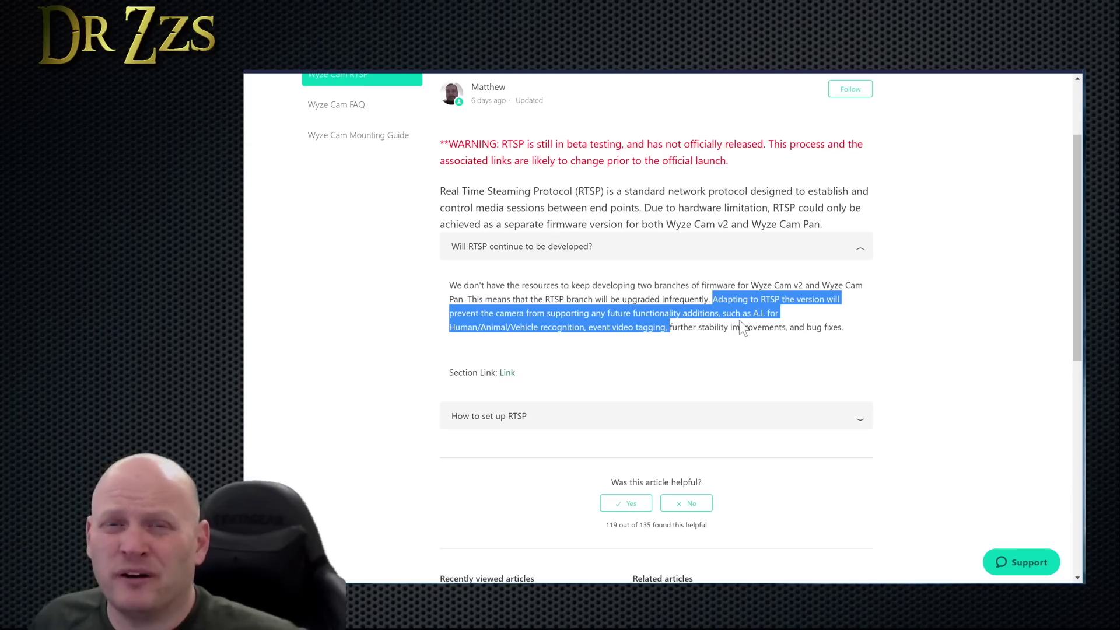